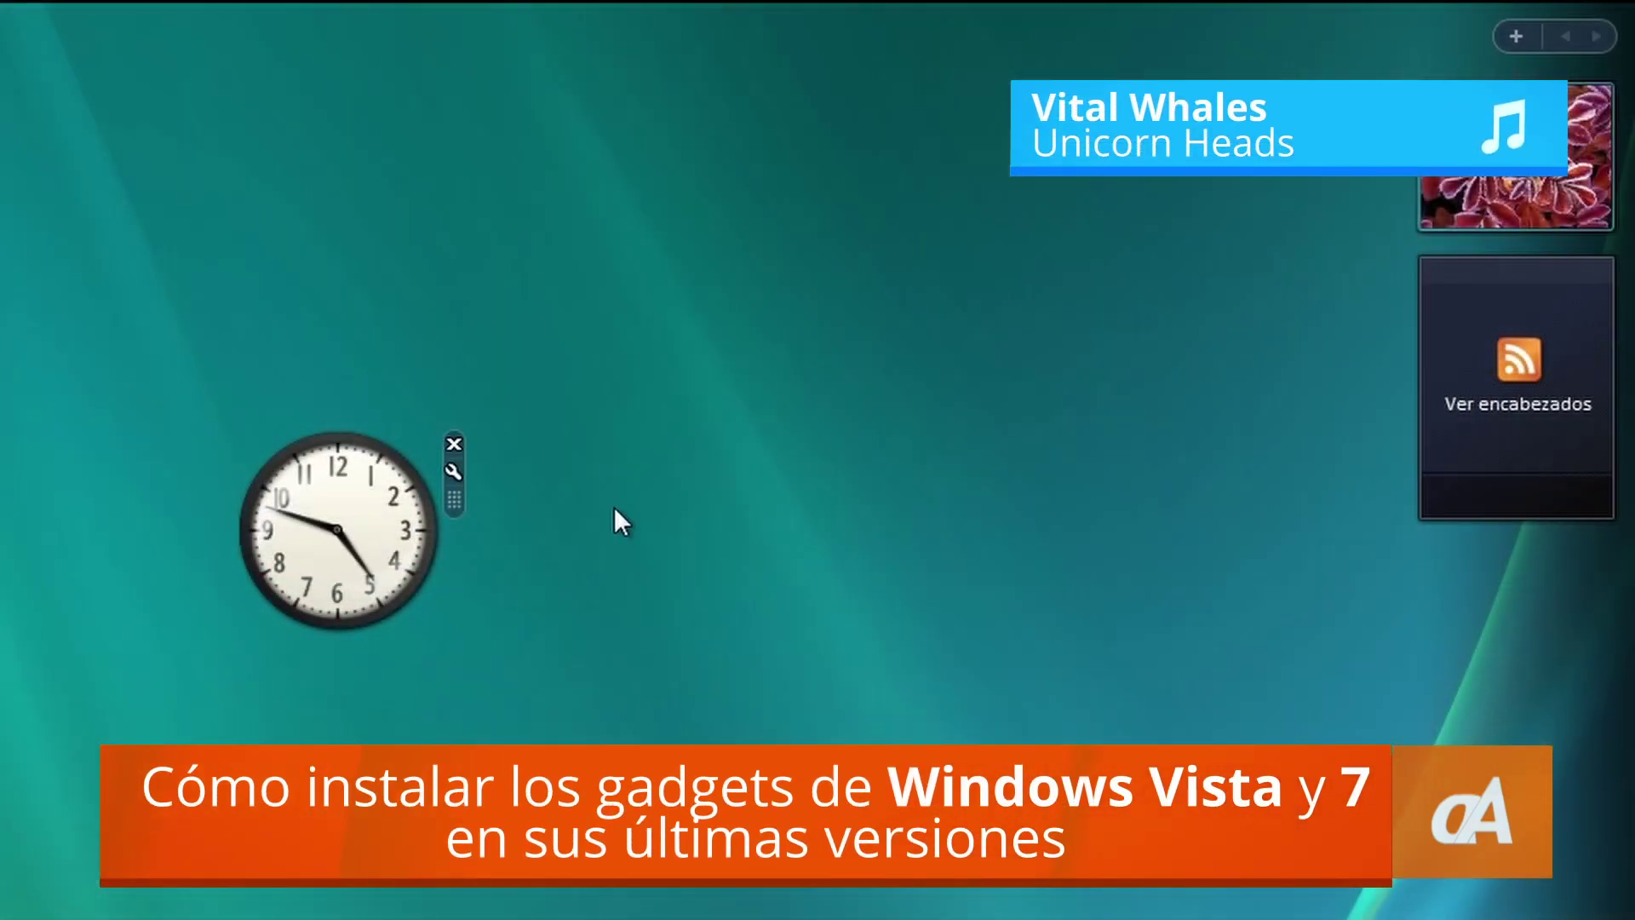
# Step: Move the clock gadget out of the sidebar onto the open desktop
pyautogui.moveTo(1523, 201); pyautogui.dragTo(539, 457)
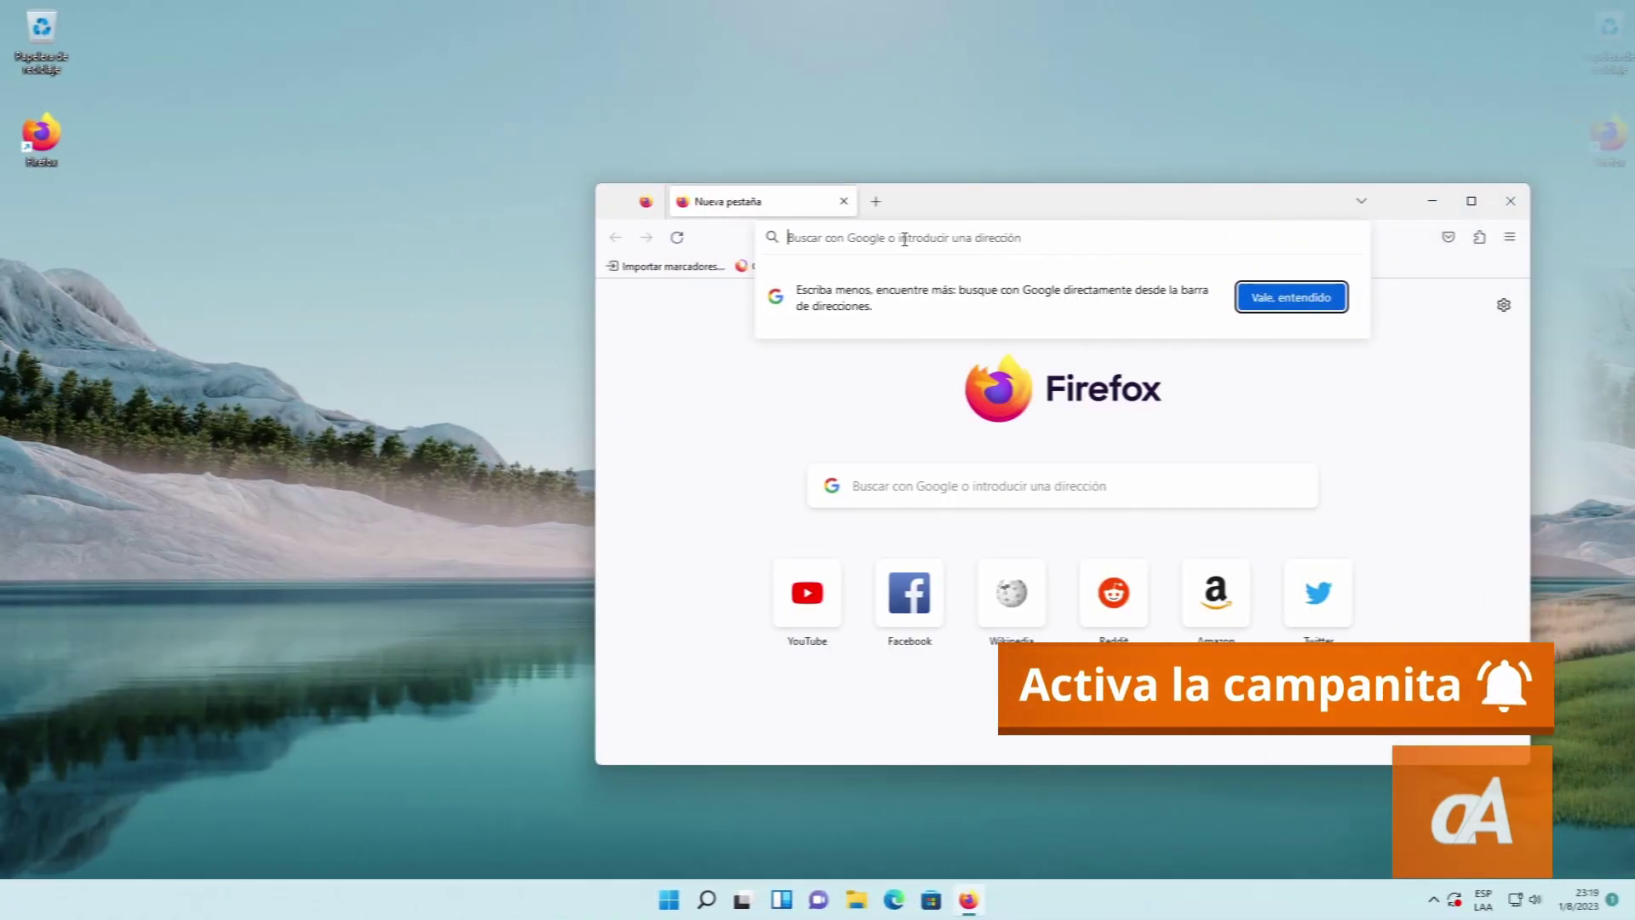
pyautogui.rightClick(904, 237)
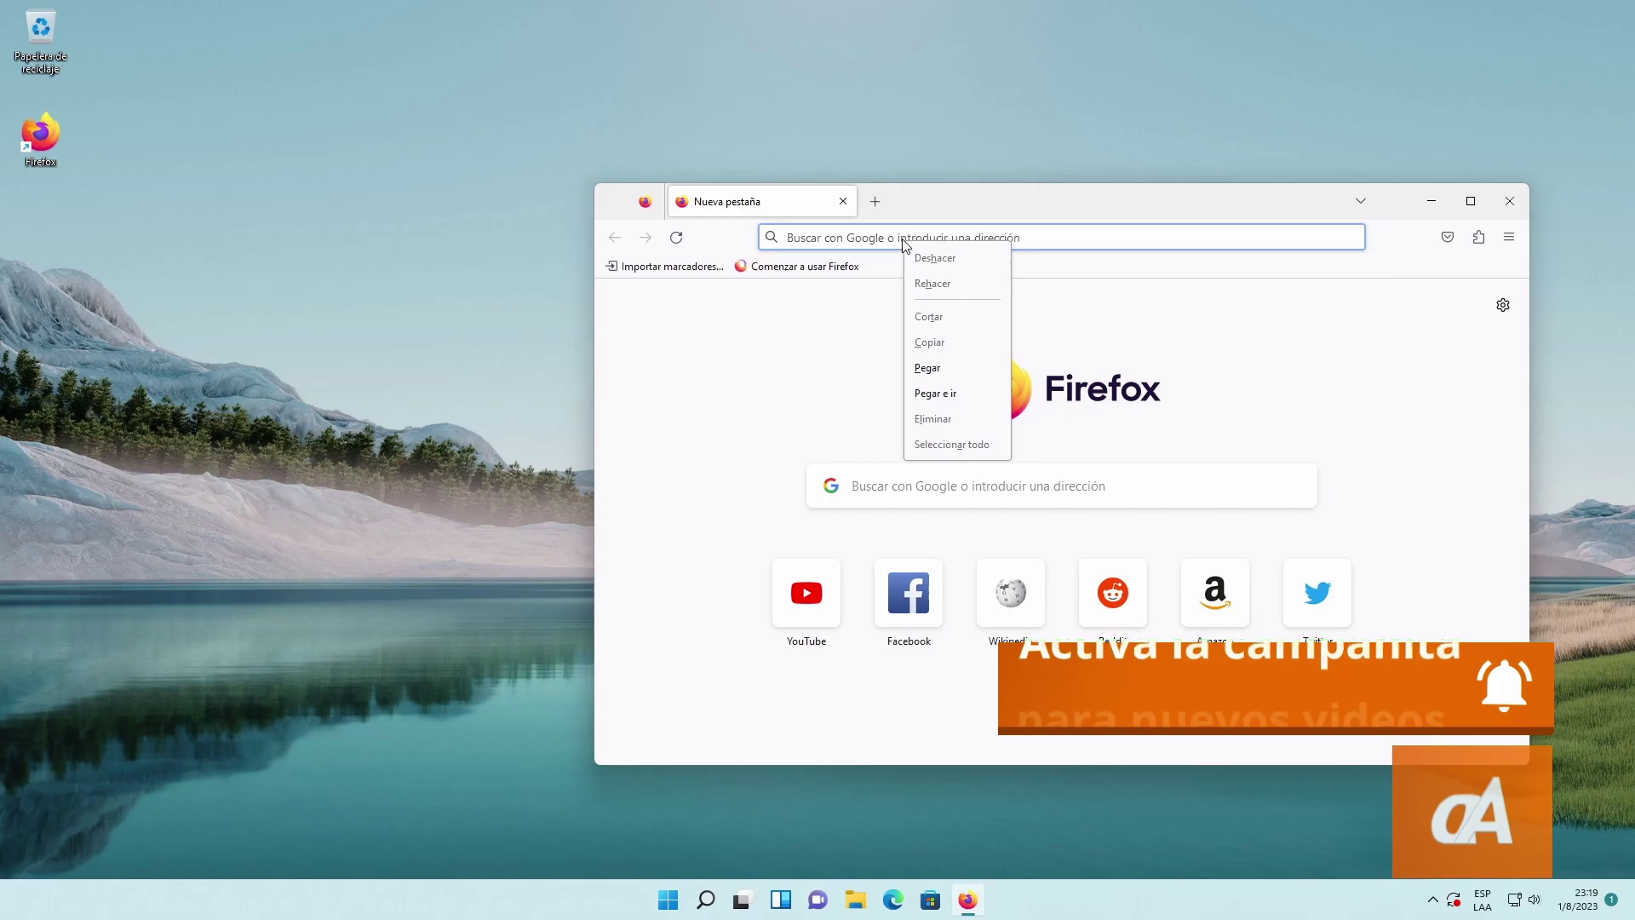
pyautogui.press('Escape')
pyautogui.write('https://8gadgetpack.net')
pyautogui.press('Return')
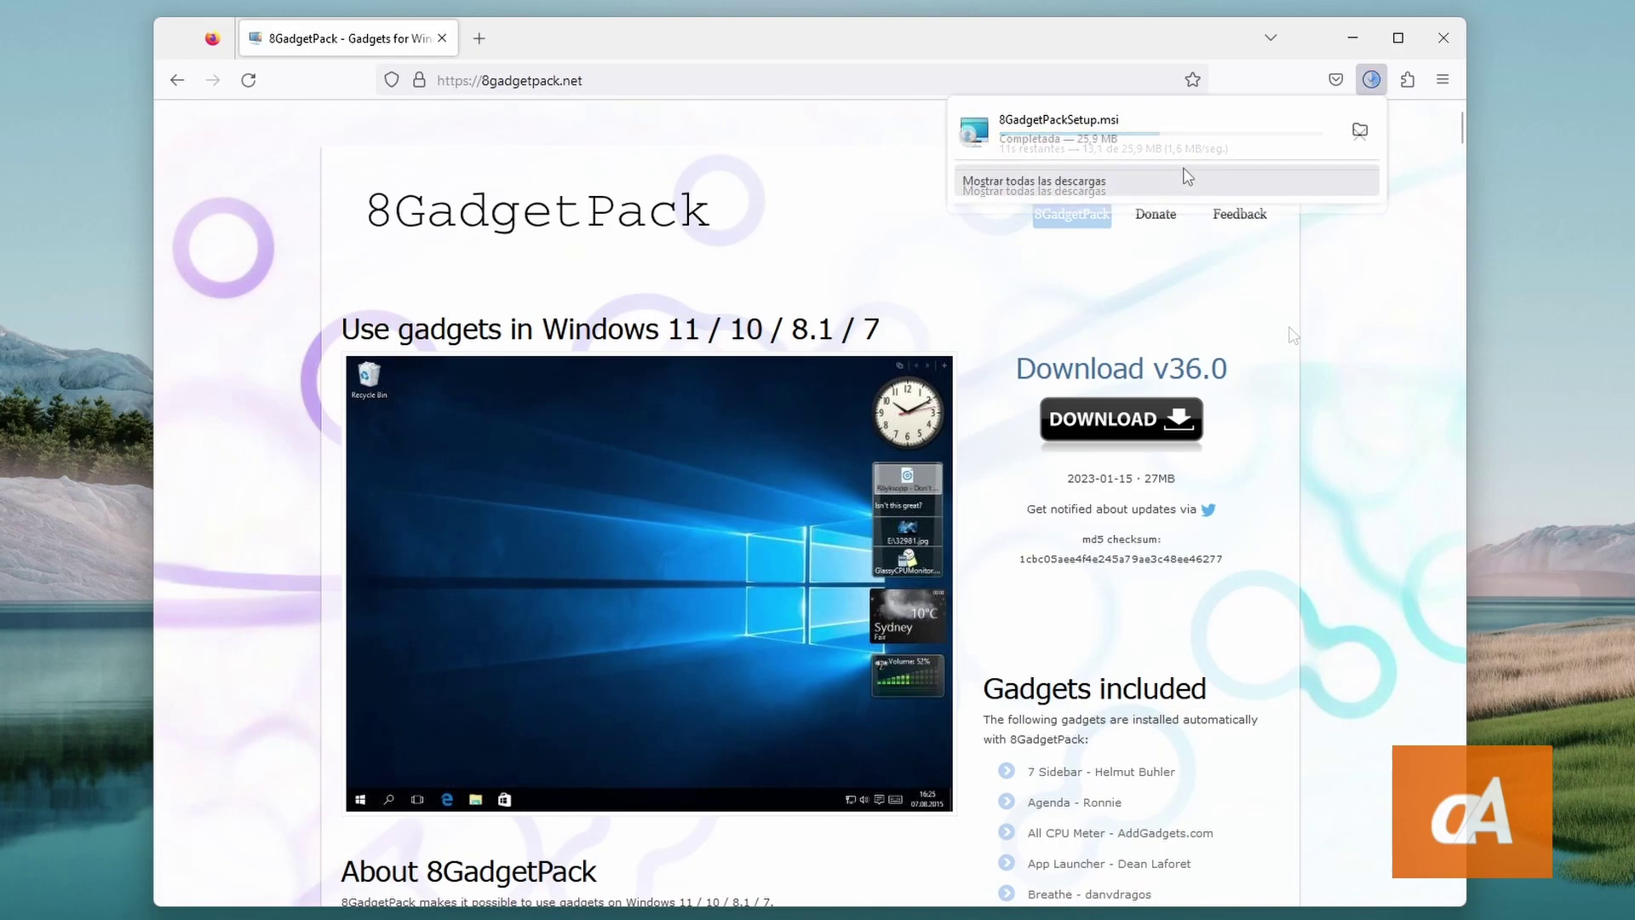
# Step: Run the downloaded 8GadgetPackSetup.msi, allow it to make changes, and complete the installation with gadgets shown when setup exits
pyautogui.click(1132, 125)
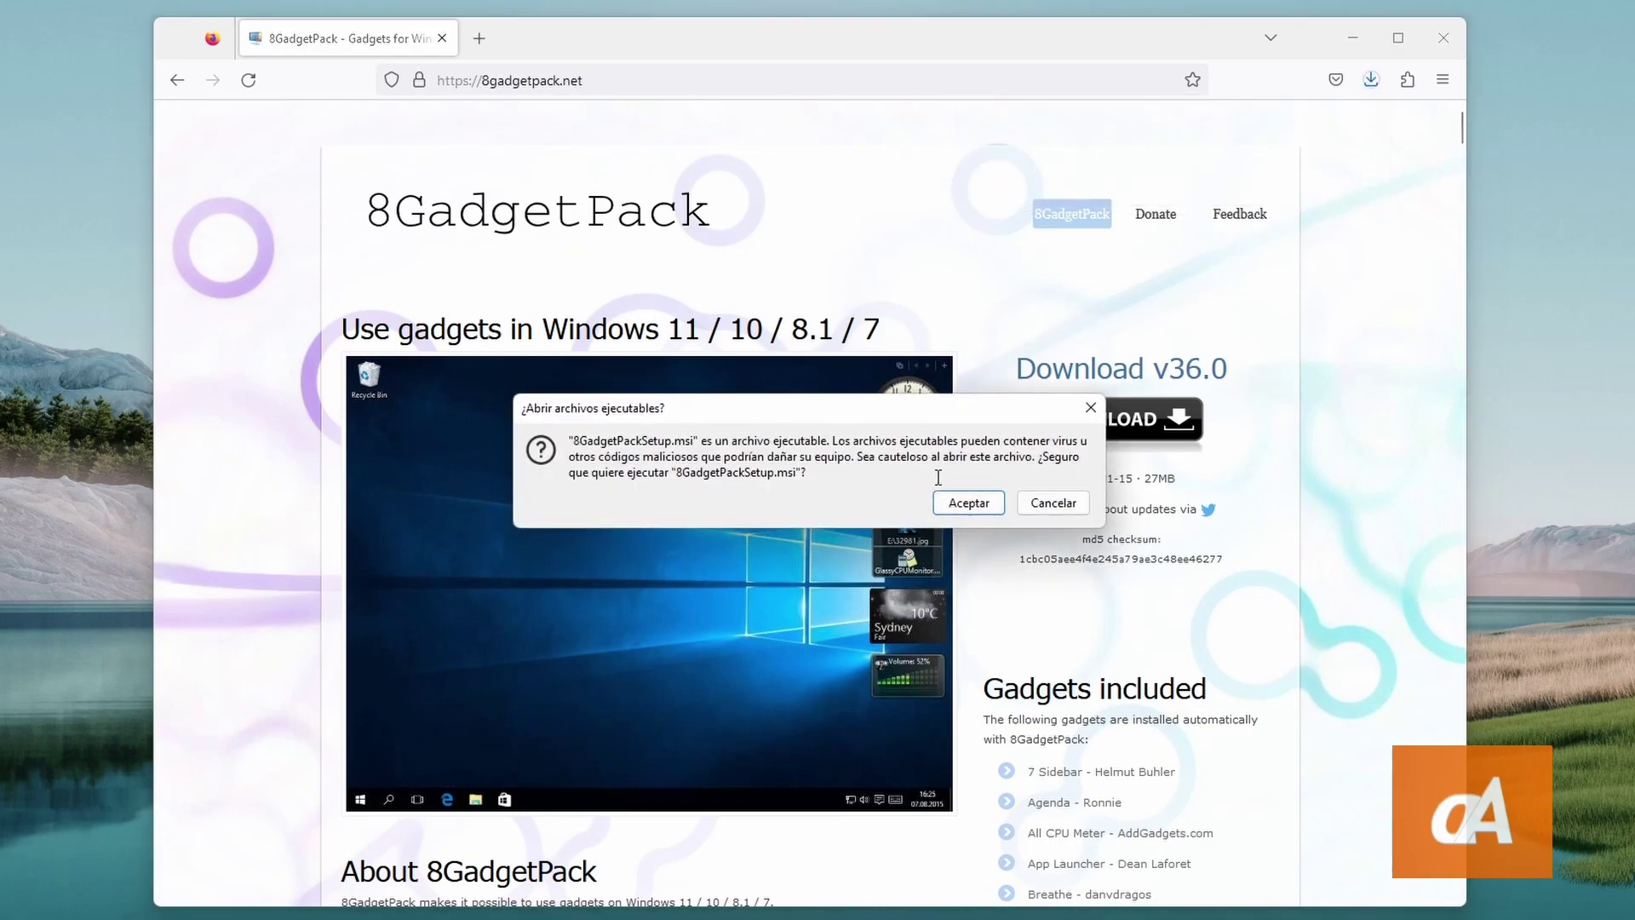
pyautogui.click(944, 503)
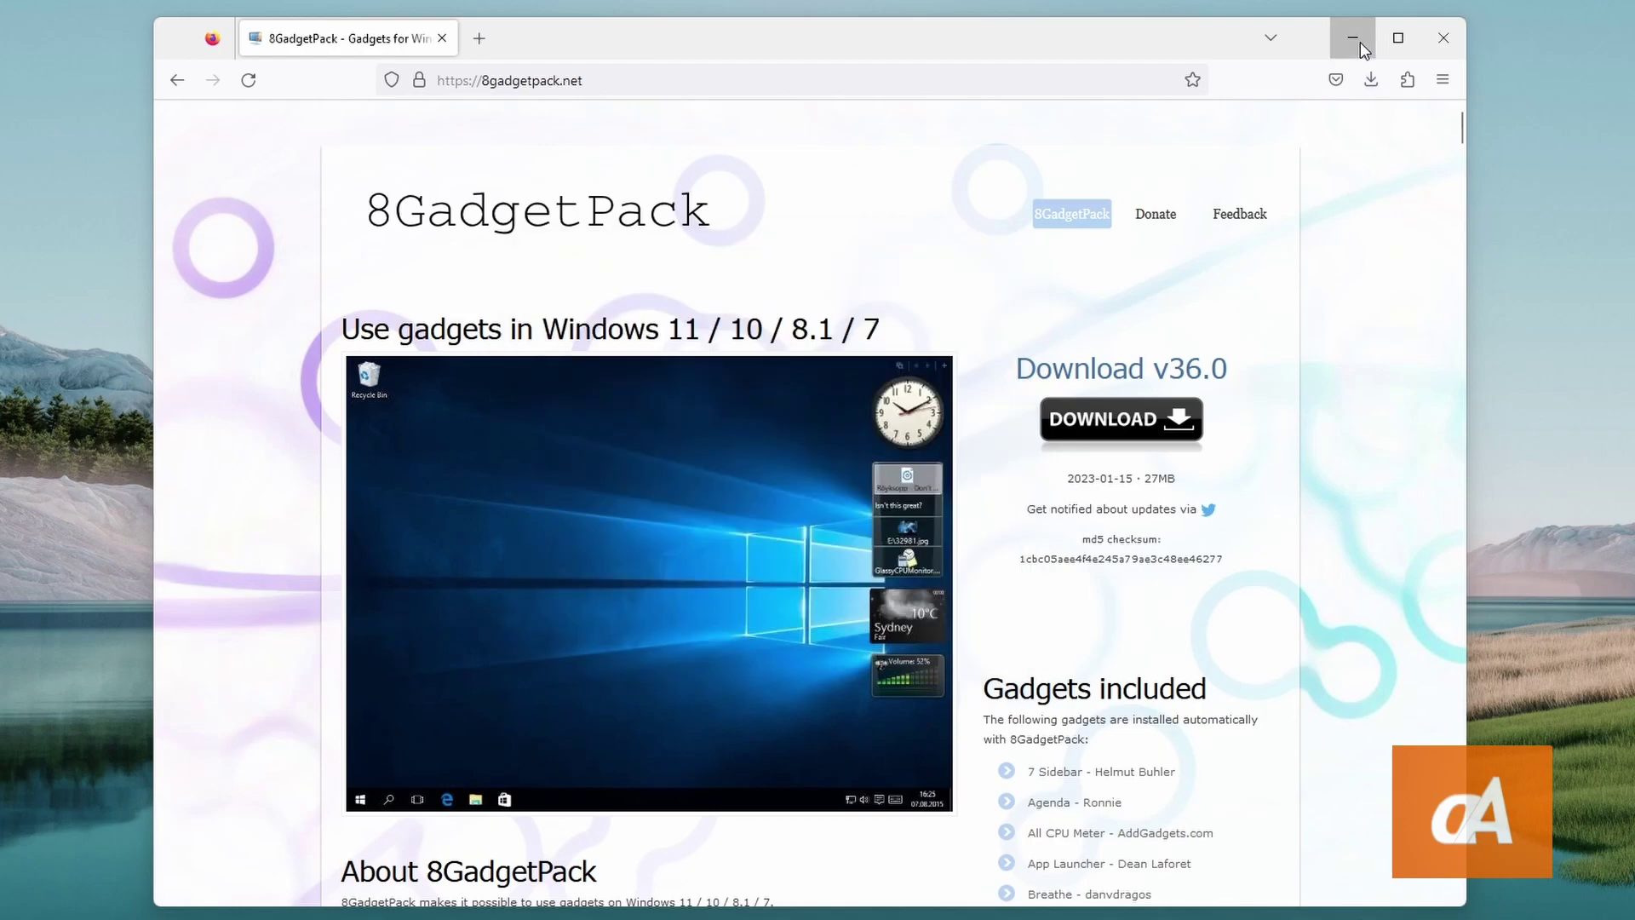
pyautogui.click(1359, 41)
pyautogui.click(856, 602)
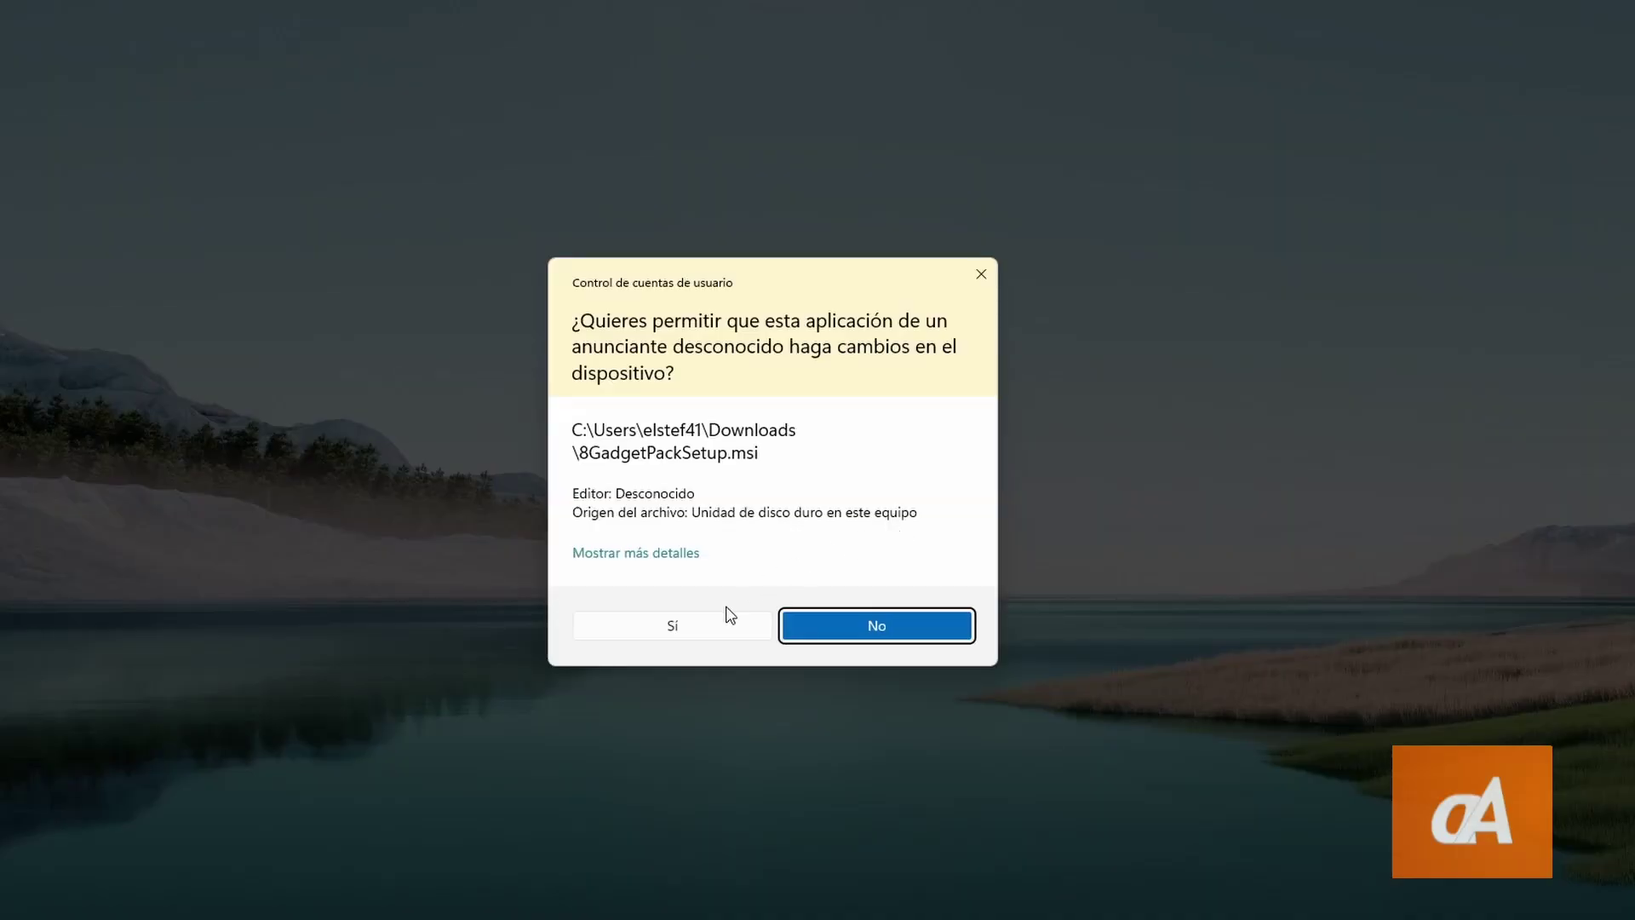
pyautogui.click(702, 619)
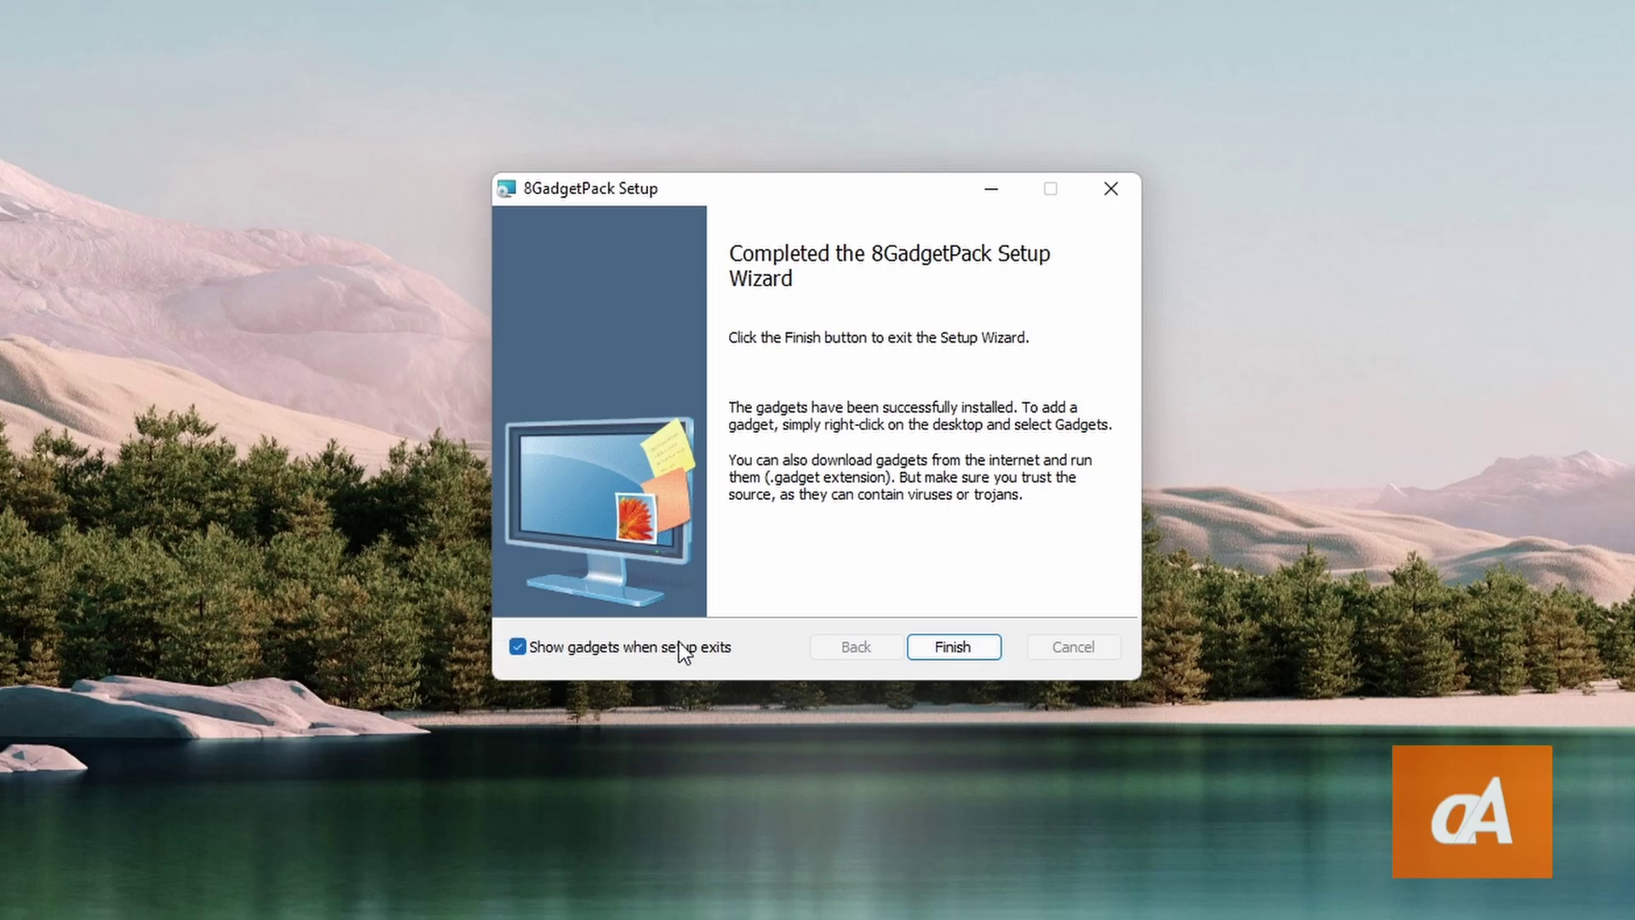
pyautogui.click(985, 656)
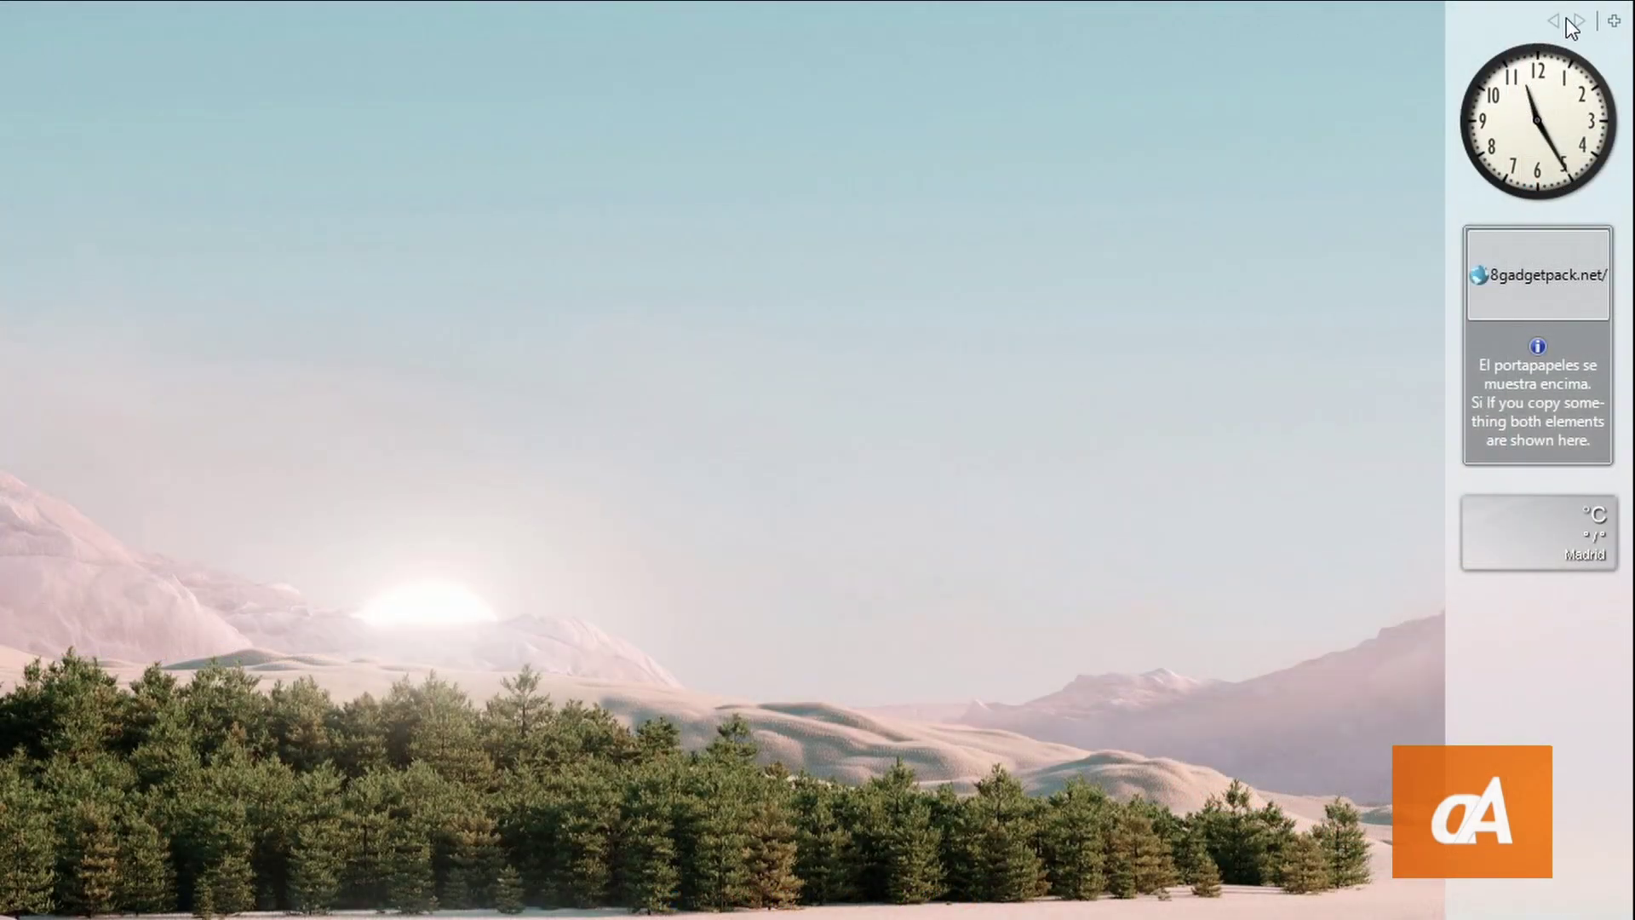
# Step: Open 8GadgetPack Tools from the sidebar and disable the sidebar
pyautogui.rightClick(1558, 19)
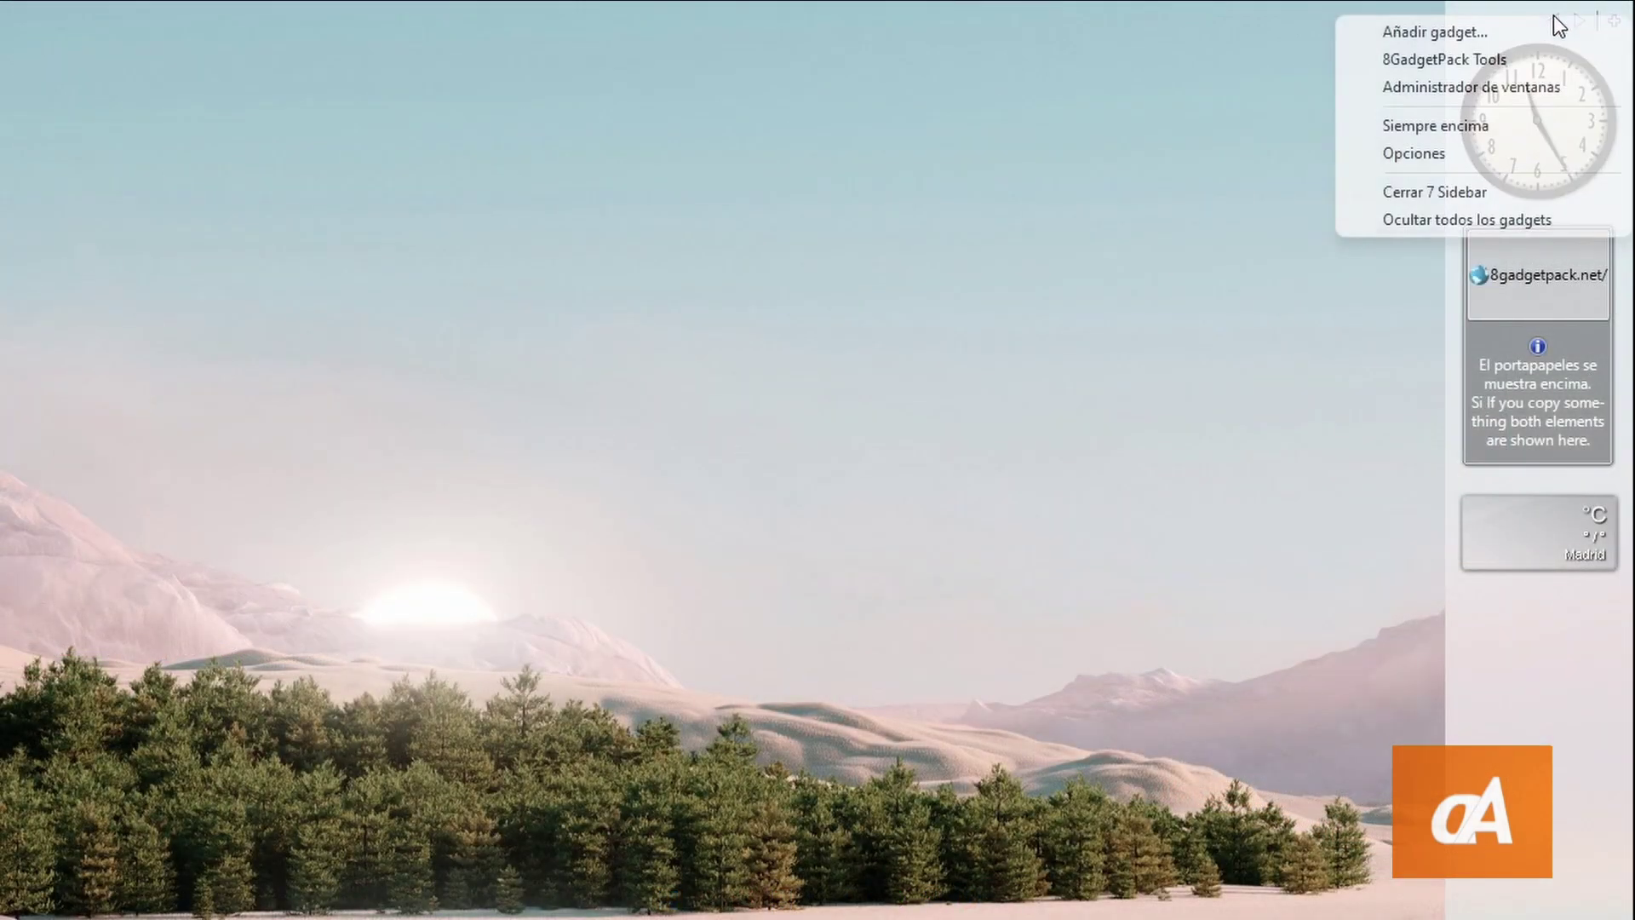
pyautogui.click(1616, 28)
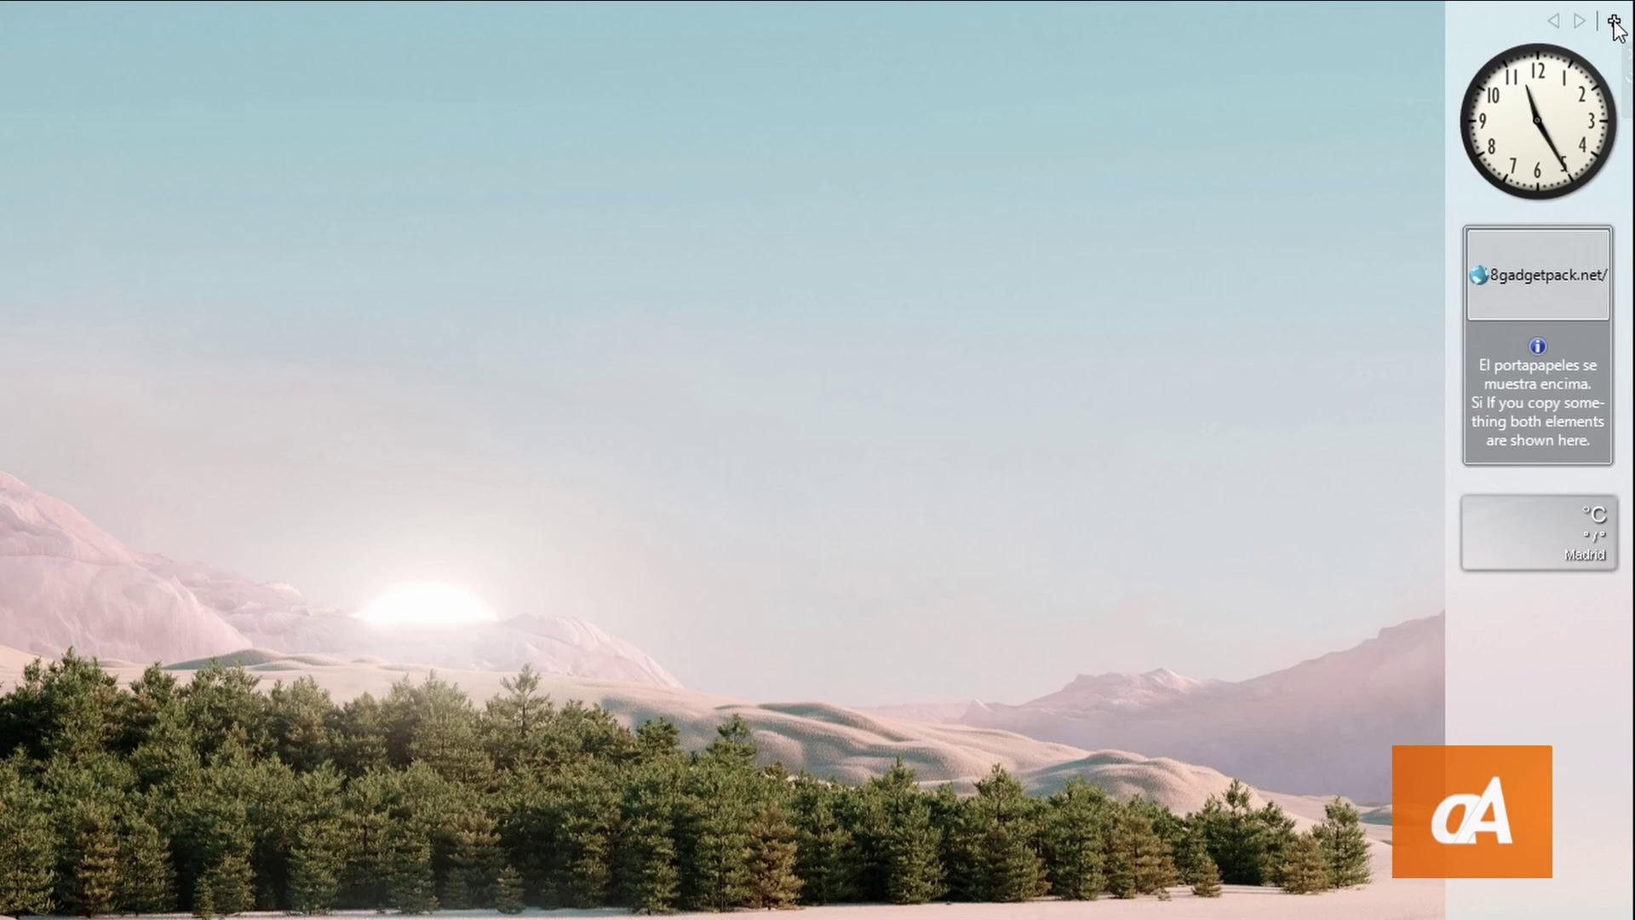
pyautogui.rightClick(1553, 16)
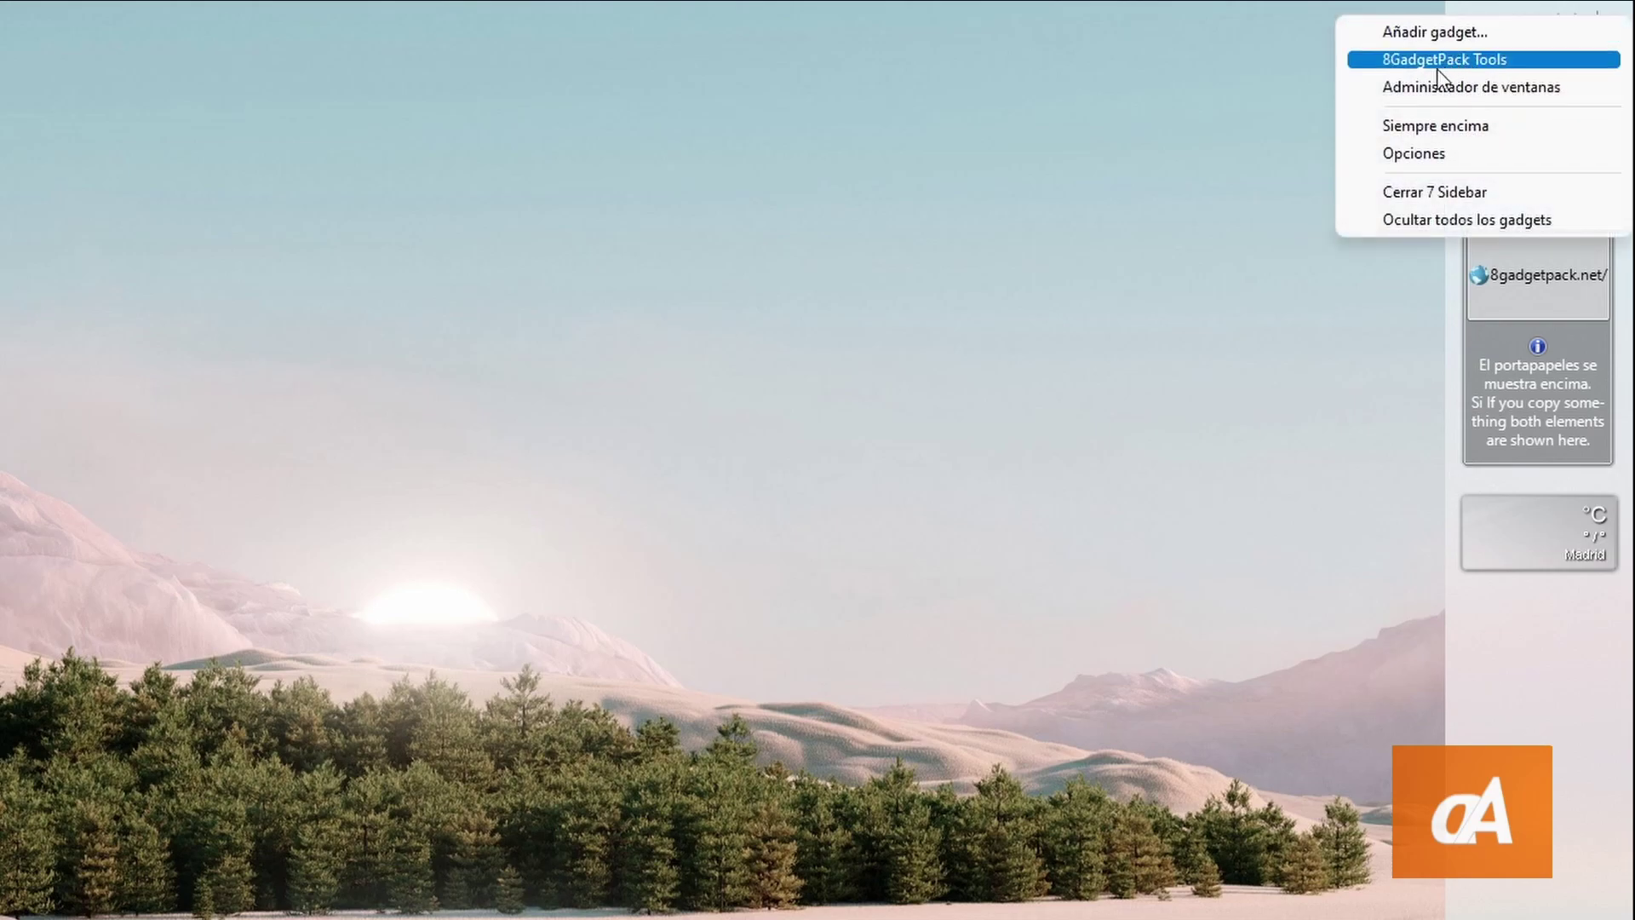
pyautogui.click(1481, 60)
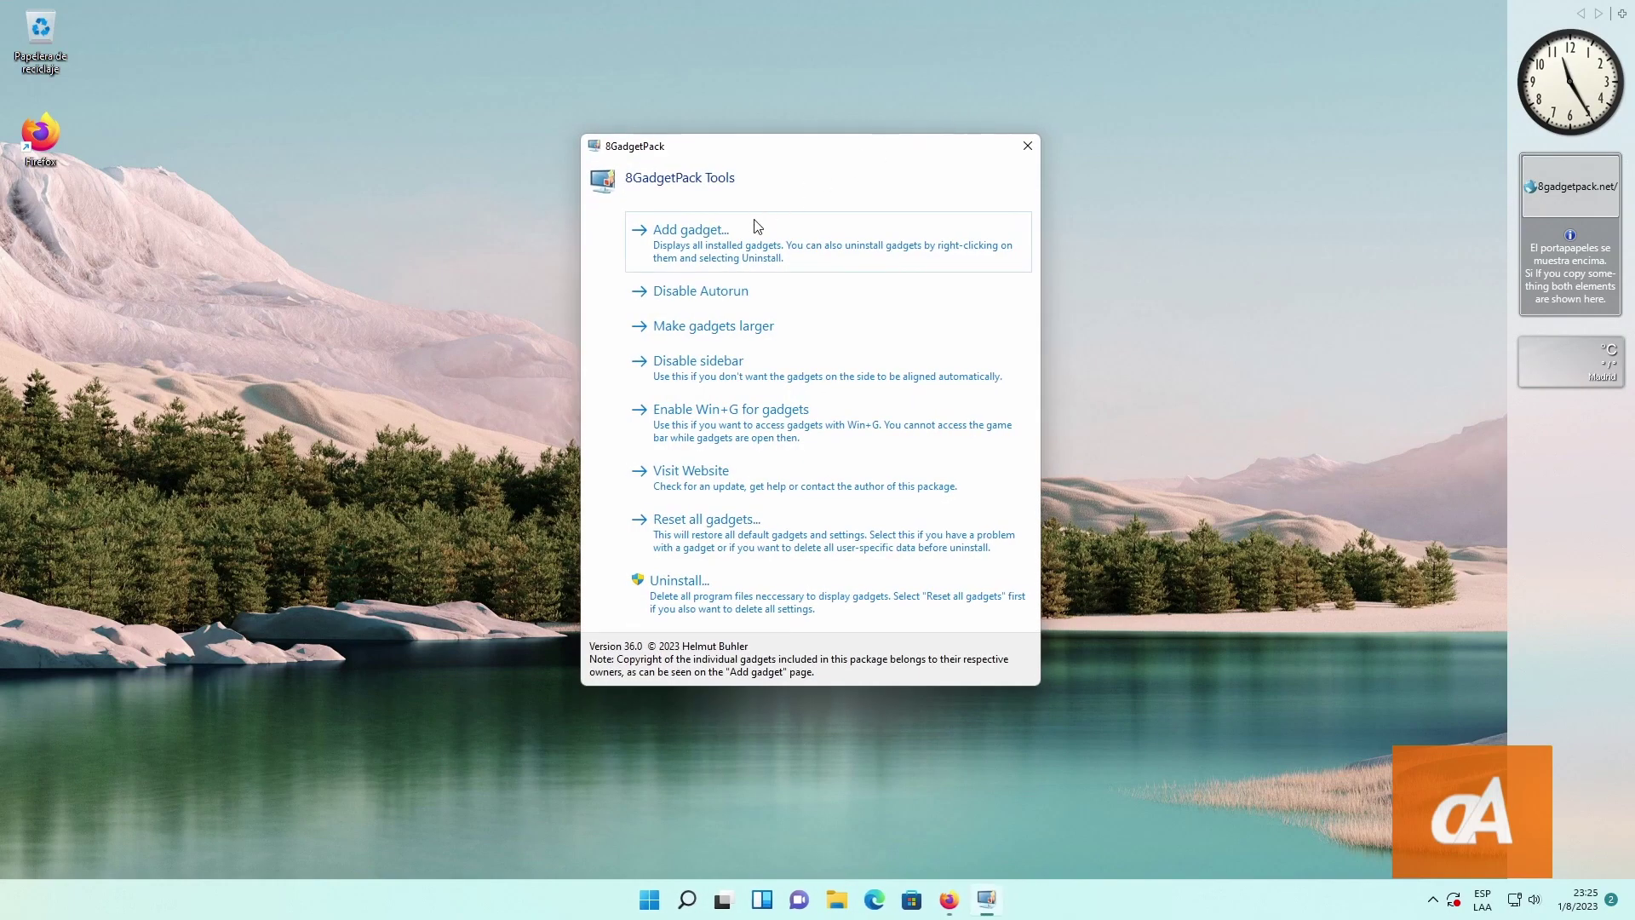
pyautogui.click(716, 379)
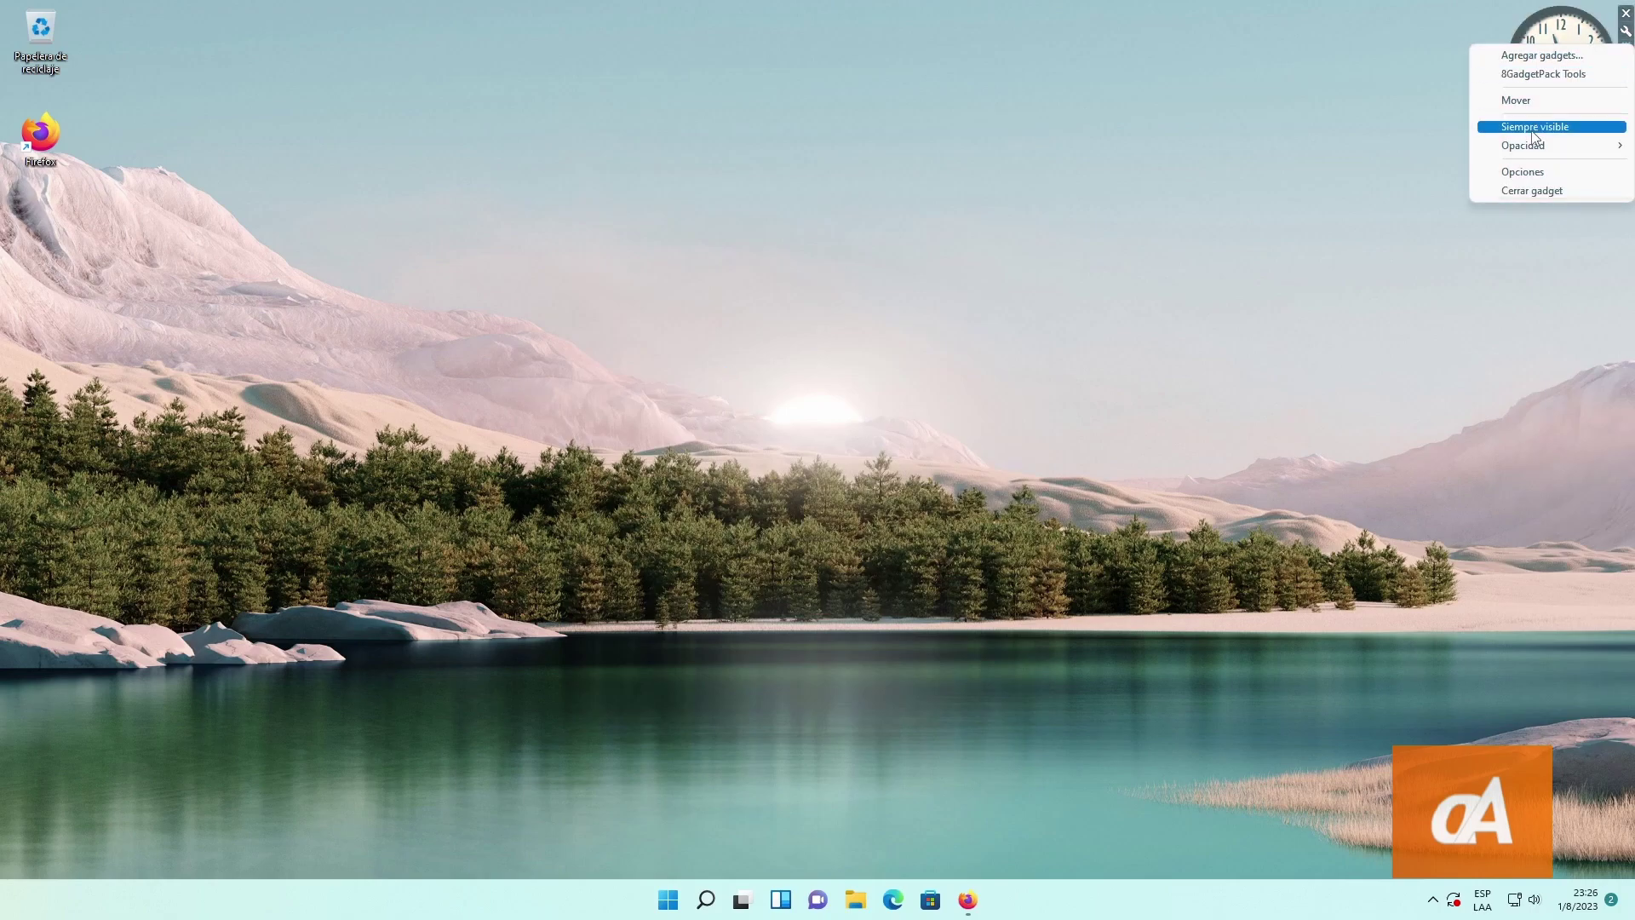
pyautogui.moveTo(1524, 146)
pyautogui.click(1406, 220)
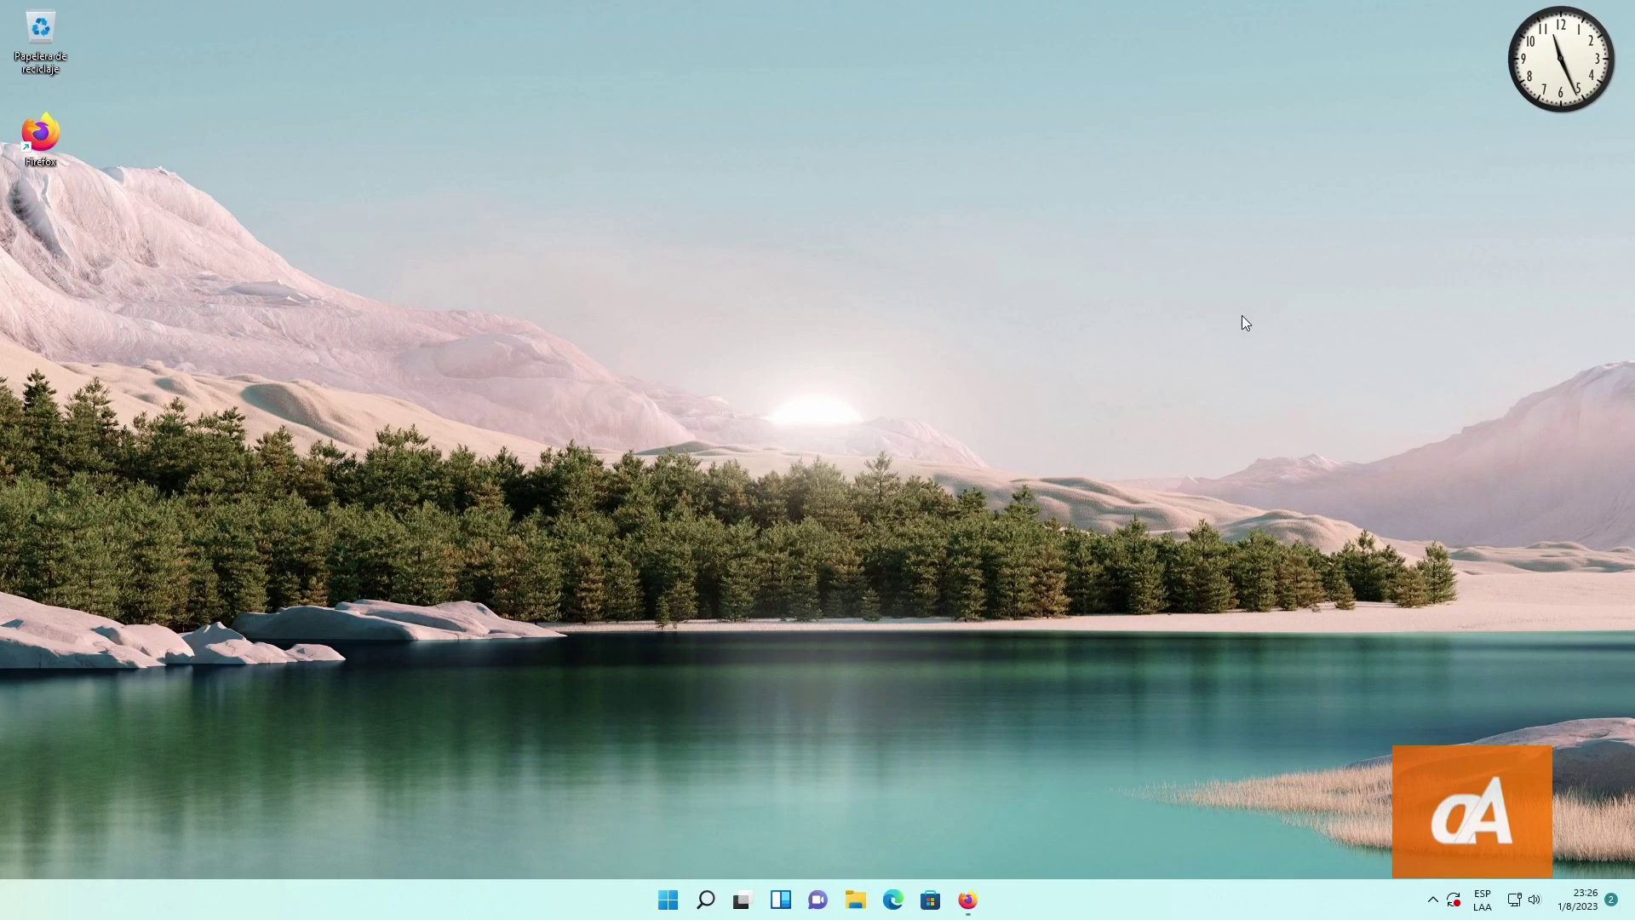
# Step: Open the Gadgets gallery from the desktop's extended options
pyautogui.rightClick(1351, 201)
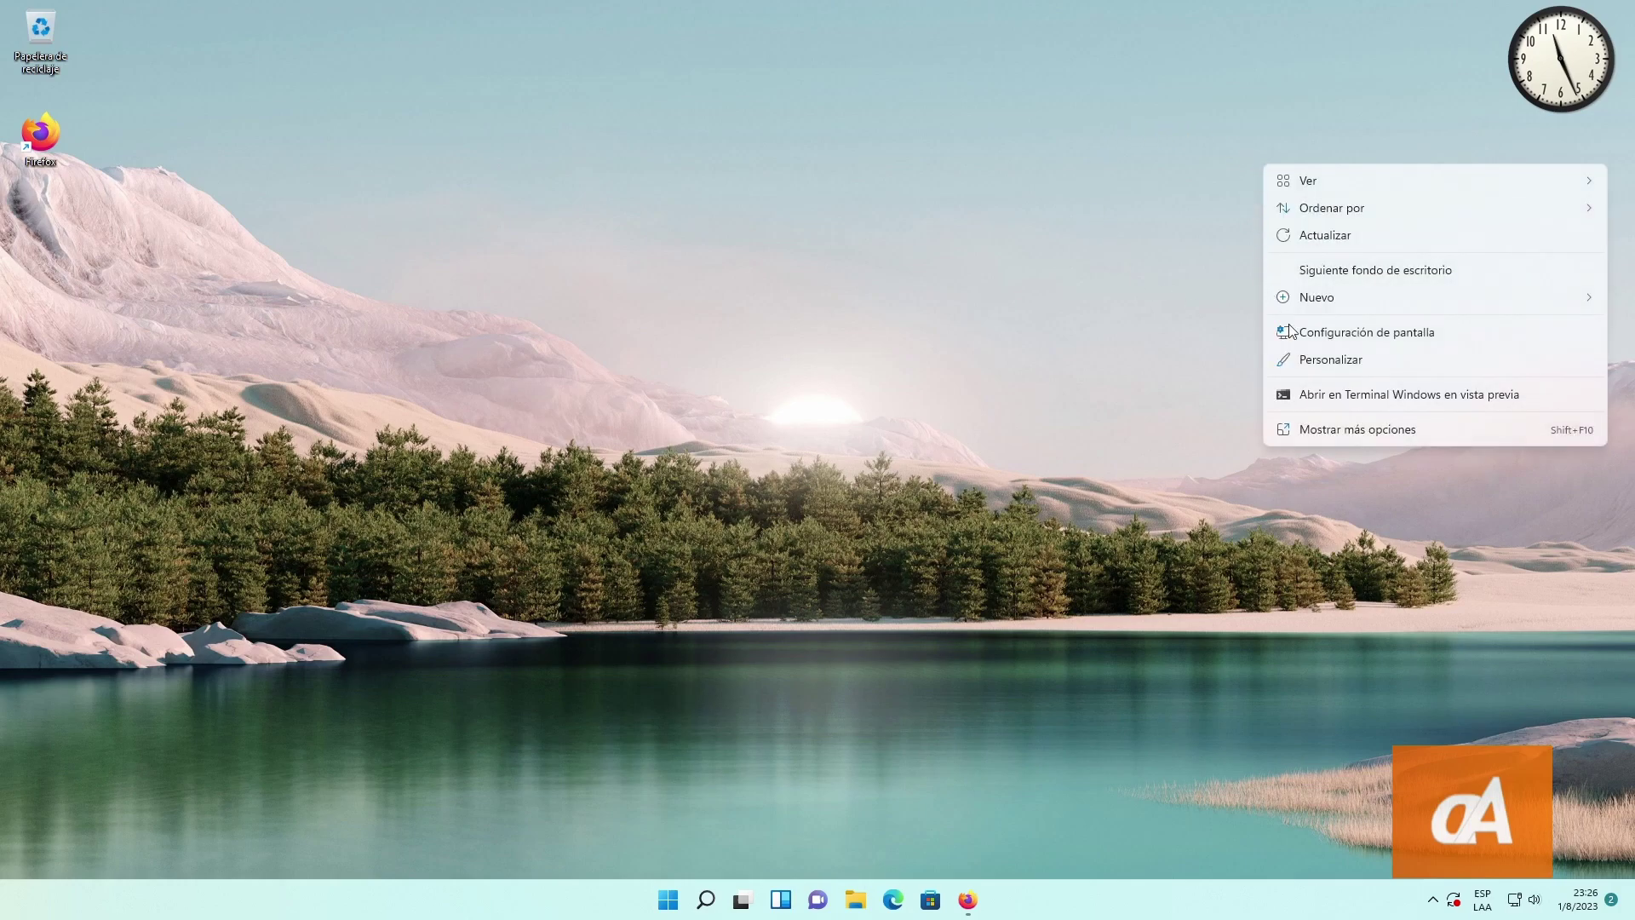
pyautogui.click(1366, 427)
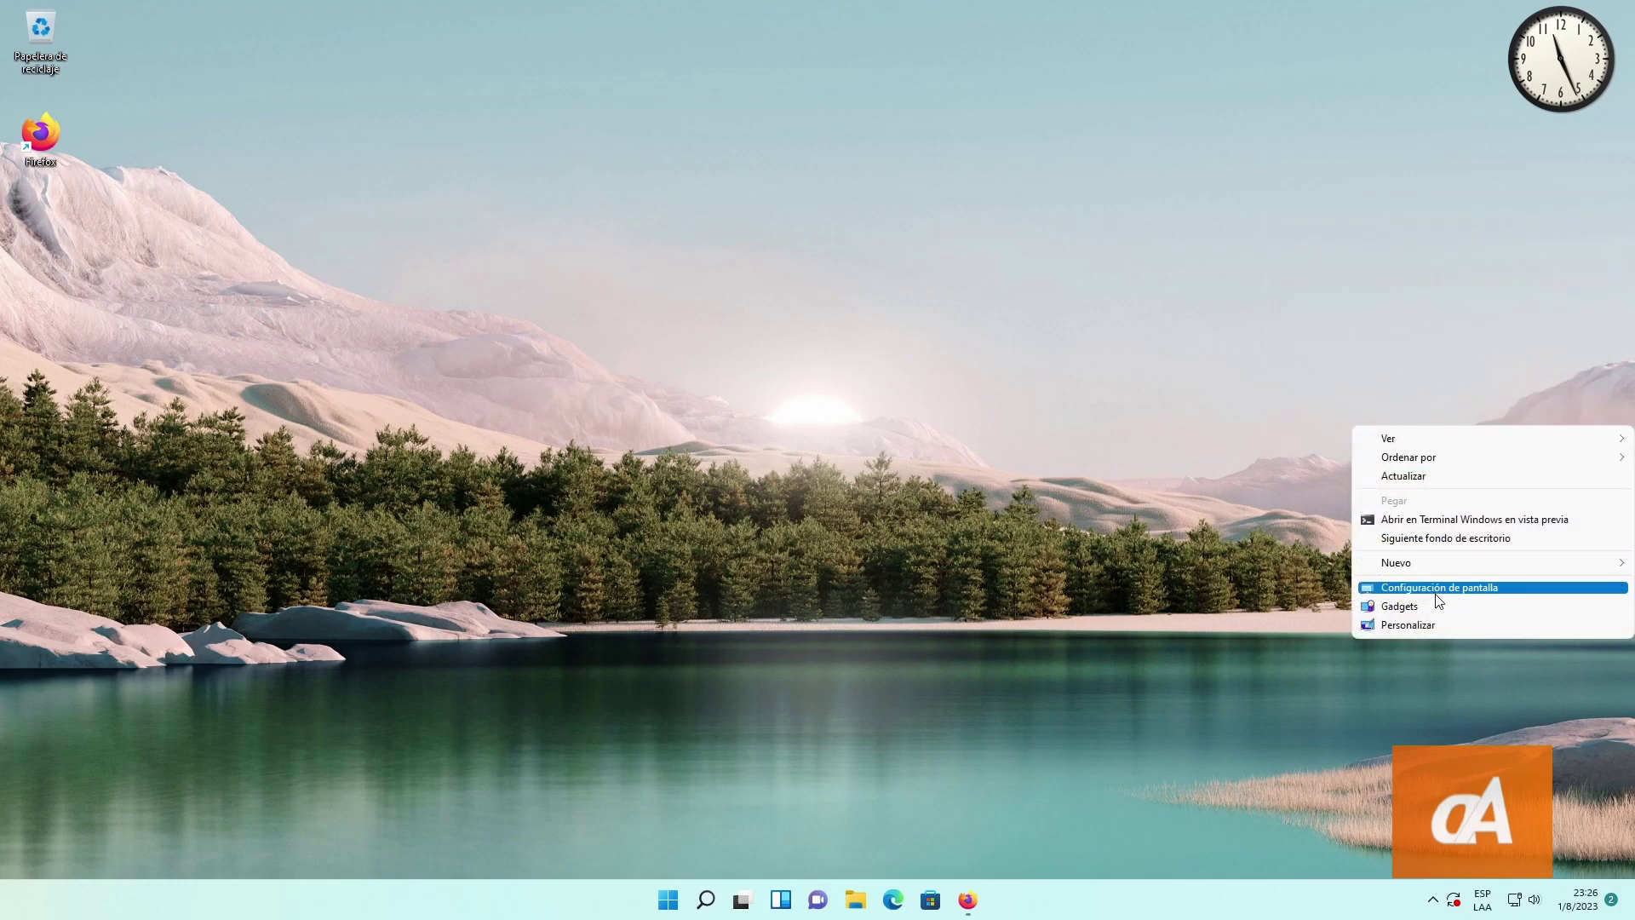
pyautogui.rightClick(1366, 506)
pyautogui.click(1386, 426)
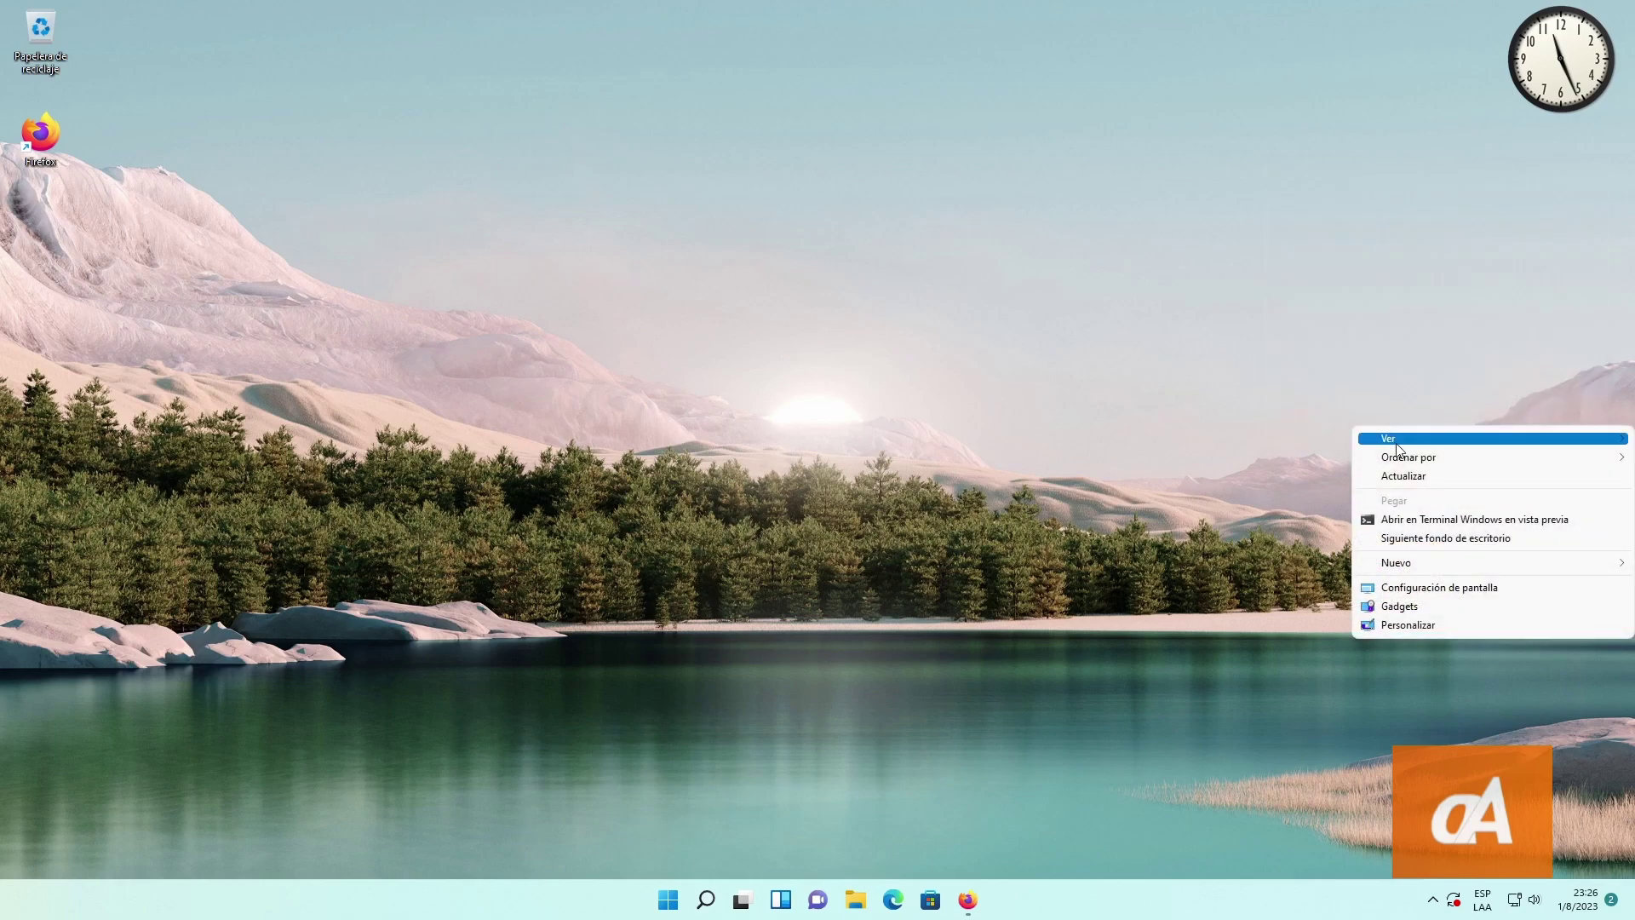
pyautogui.click(1479, 606)
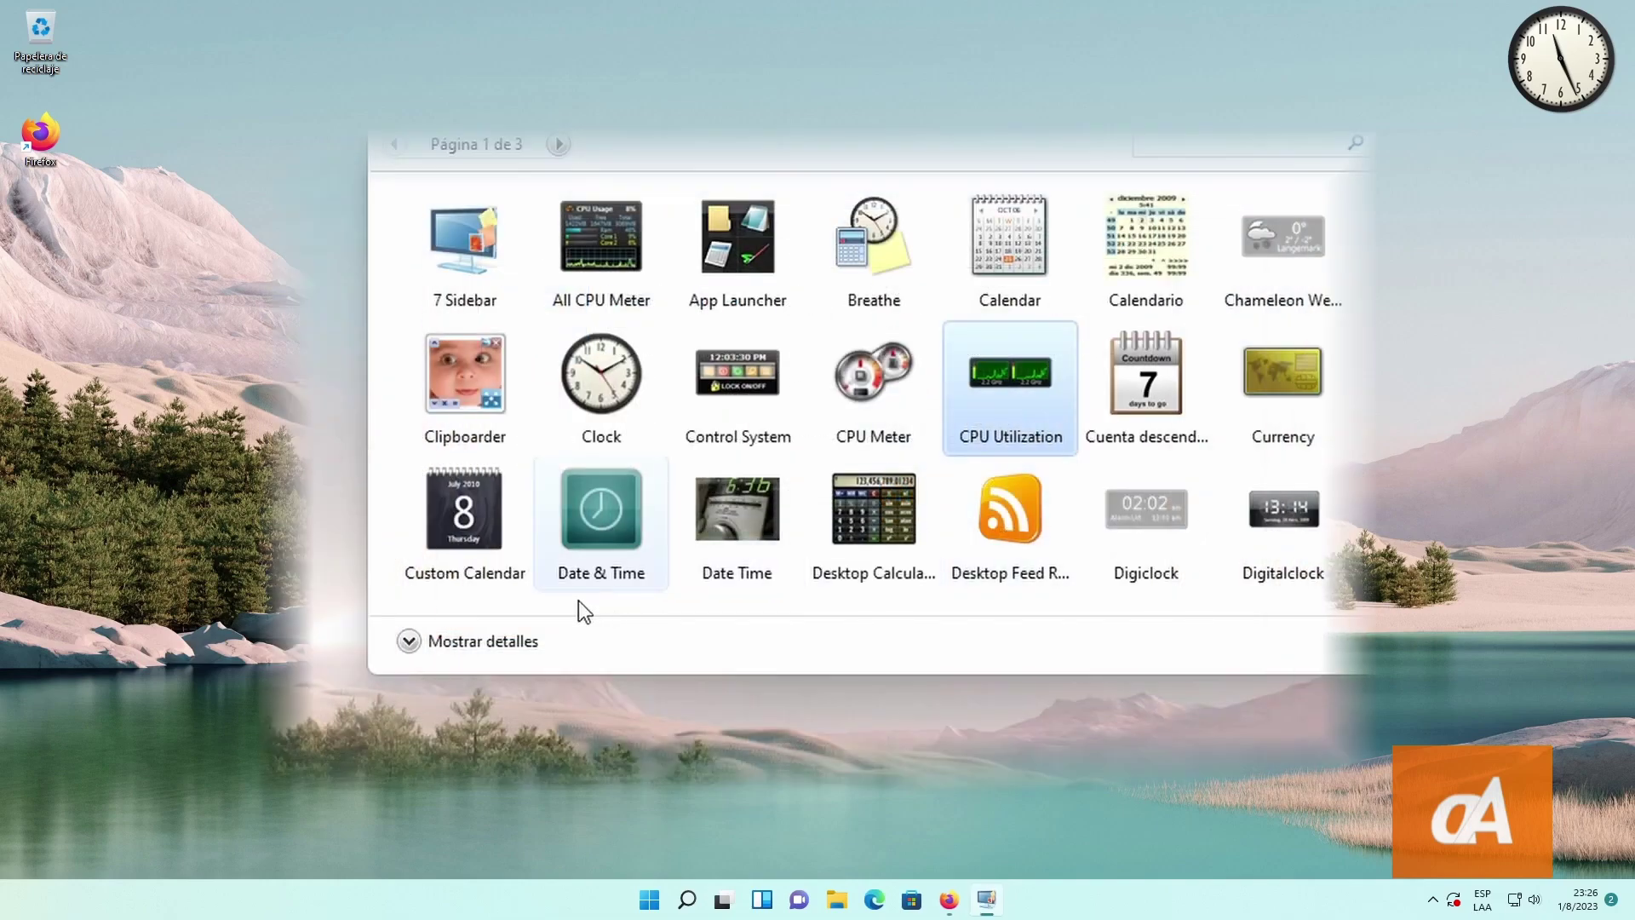
# Step: Show gadget details in the gallery and place the Date & Time gadget on the desktop below the CPU gadget
pyautogui.click(483, 641)
pyautogui.click(561, 450)
pyautogui.click(562, 467)
pyautogui.click(585, 396)
pyautogui.moveTo(574, 514); pyautogui.dragTo(1514, 621)
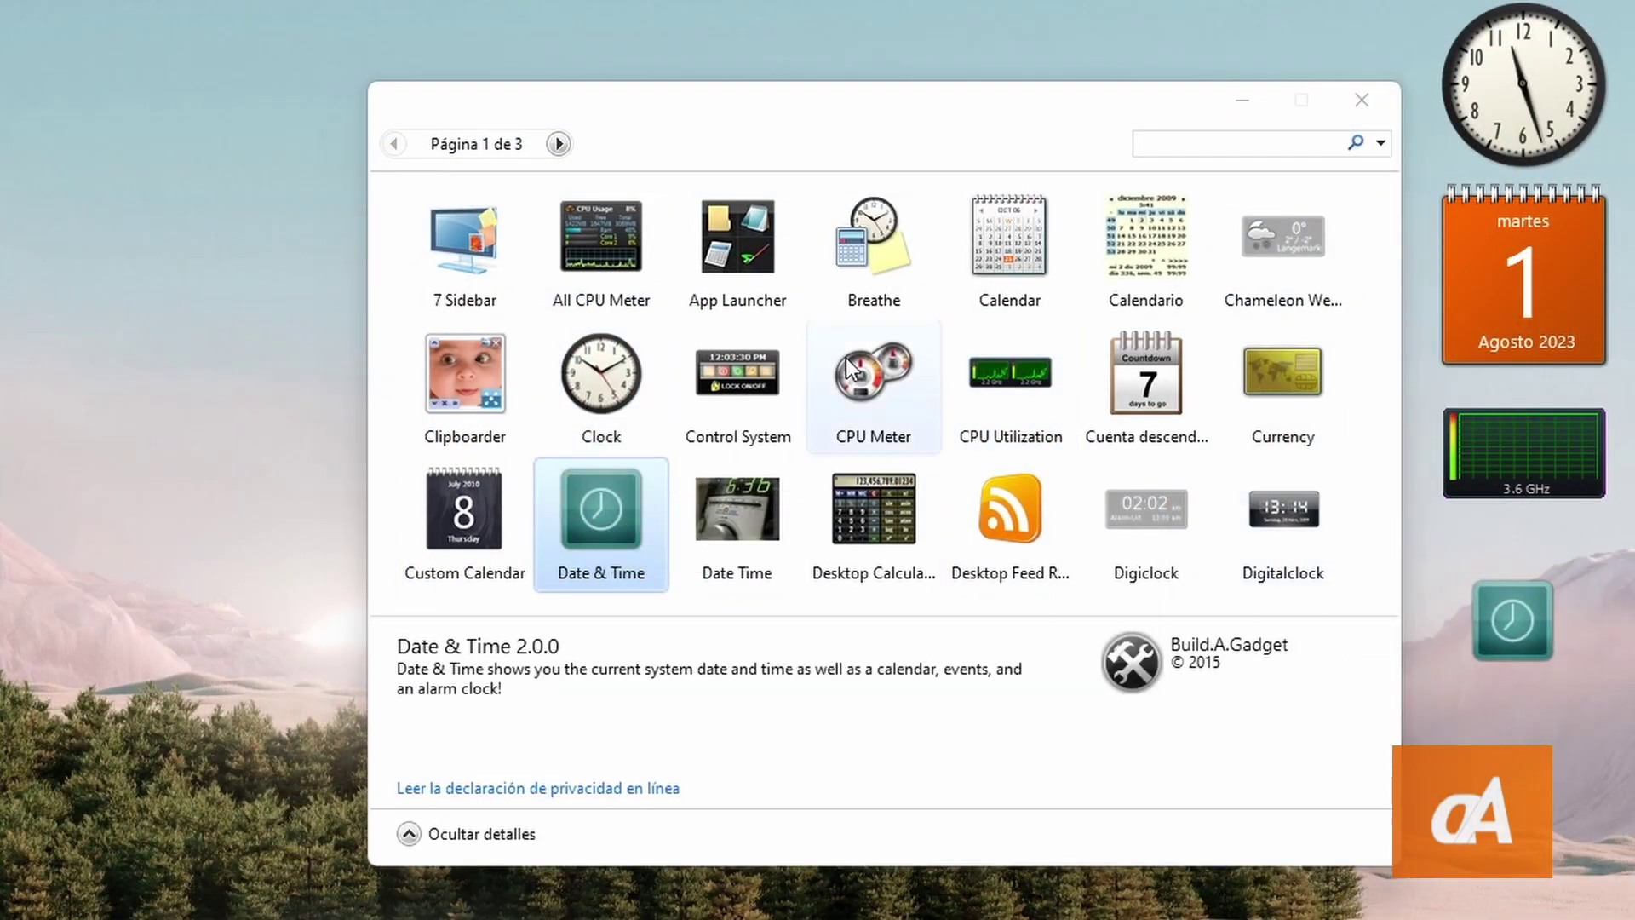
# Step: View the Date & Time gadget's alarm setup options and close them again
pyautogui.moveTo(1513, 626)
pyautogui.click(1465, 592)
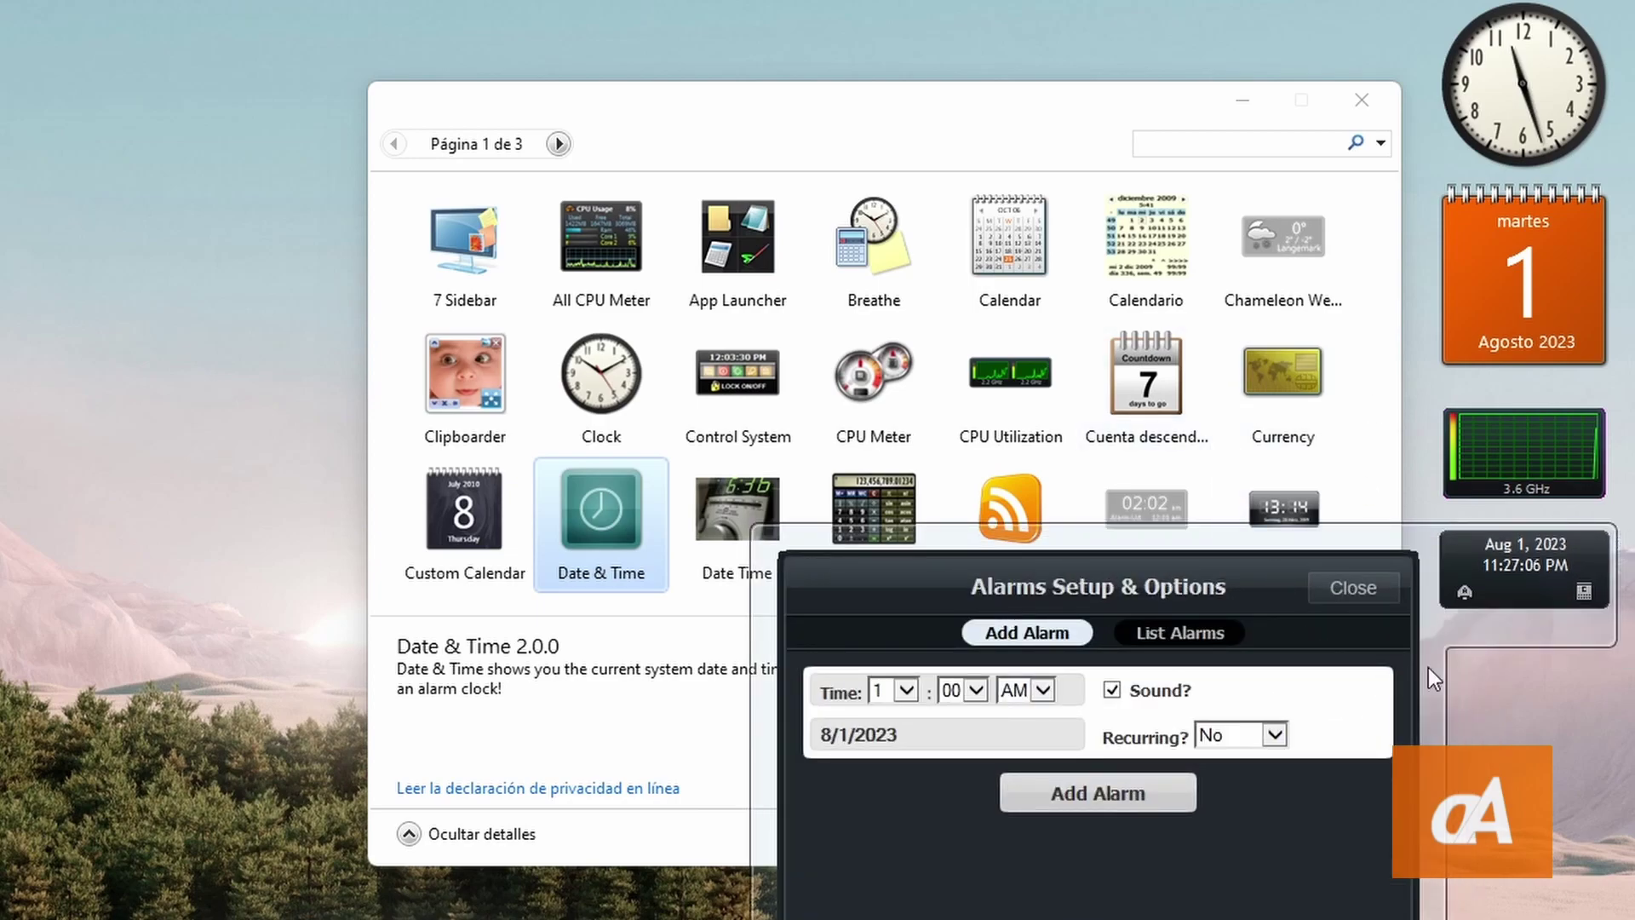
pyautogui.click(1534, 560)
# Step: Place the countdown gadget on the desktop below the Date & Time gadget and close the 8GadgetPack Tools window
pyautogui.click(1162, 391)
pyautogui.moveTo(1161, 392); pyautogui.dragTo(1483, 624)
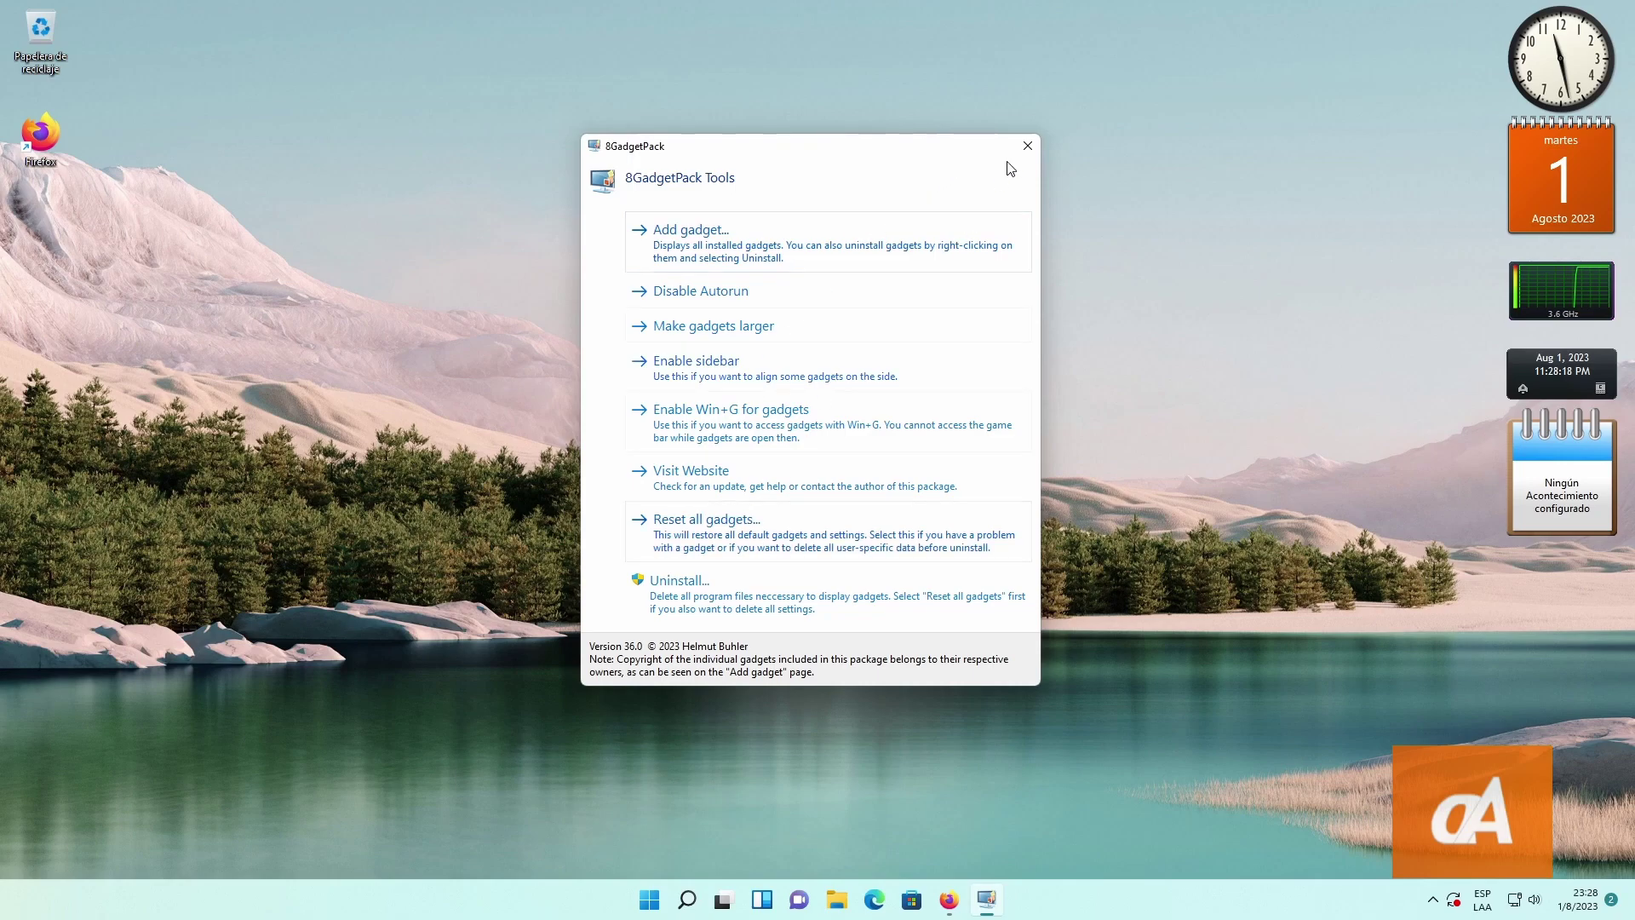
pyautogui.click(1028, 145)
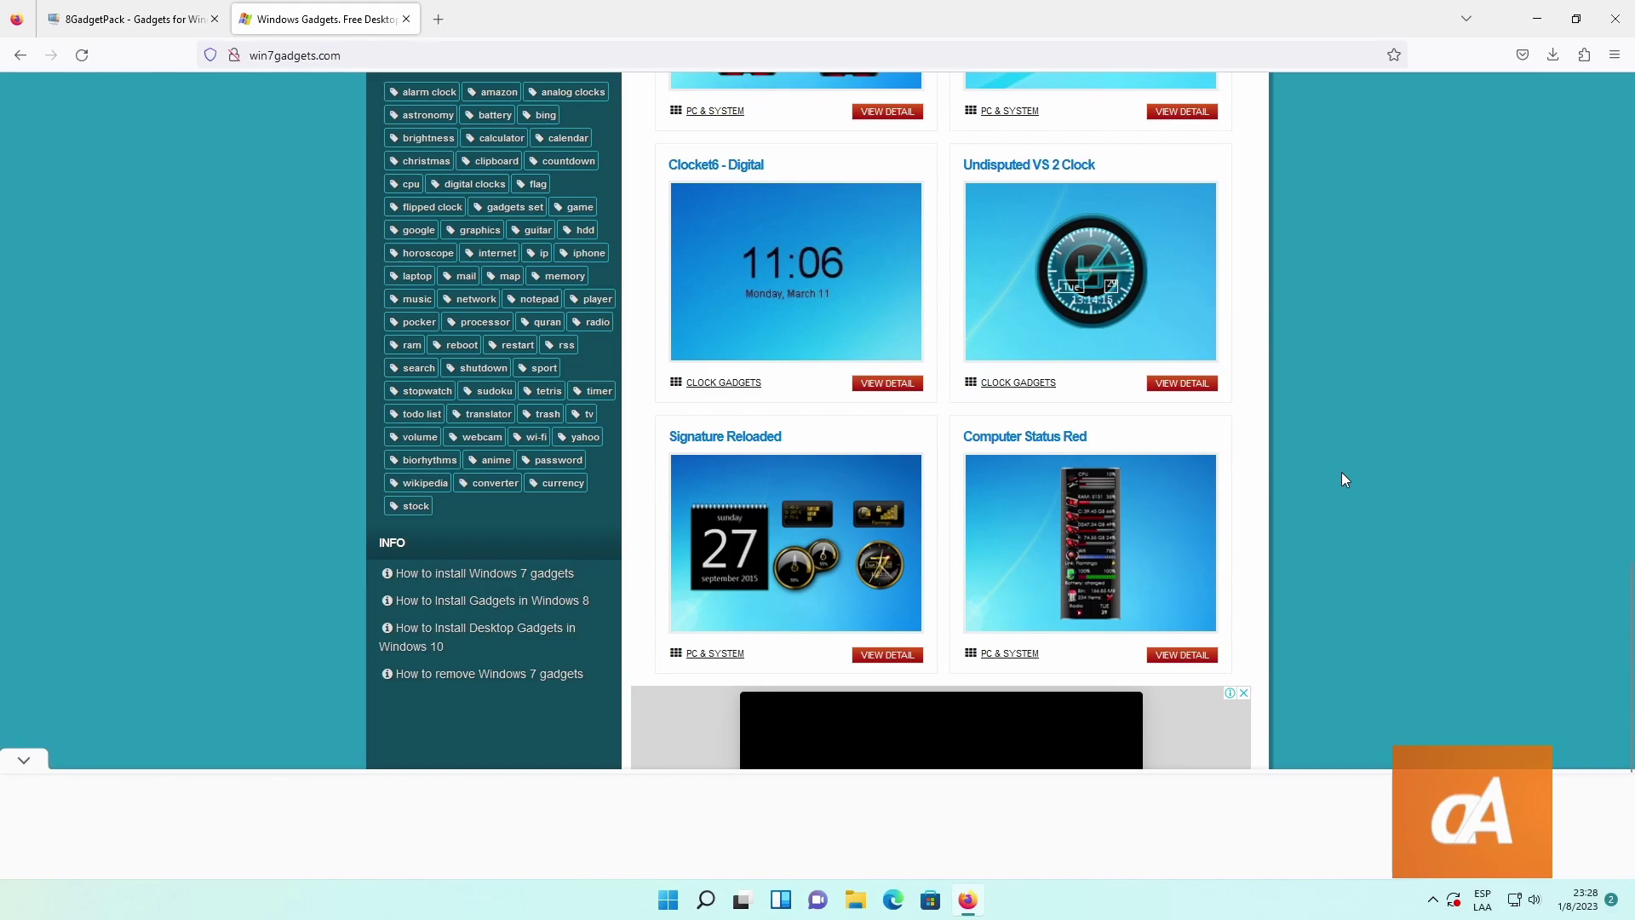
# Step: Open the Signature Reloaded gadget page on win7gadgets.com and download the gadget set
pyautogui.click(869, 663)
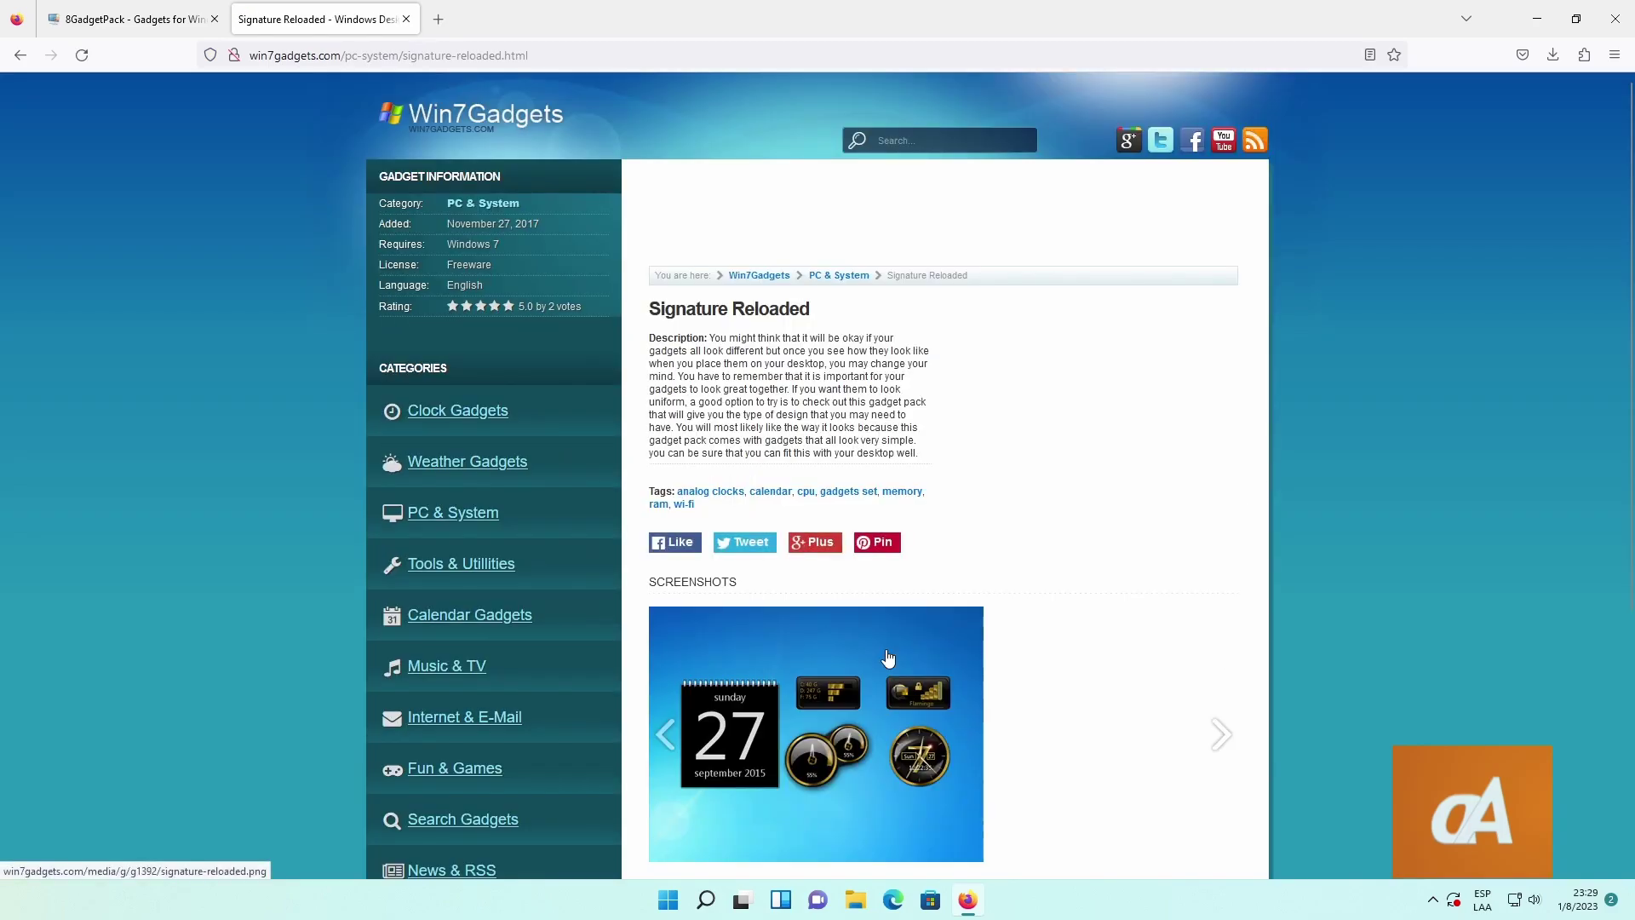
pyautogui.scroll(-5, 1277, 530)
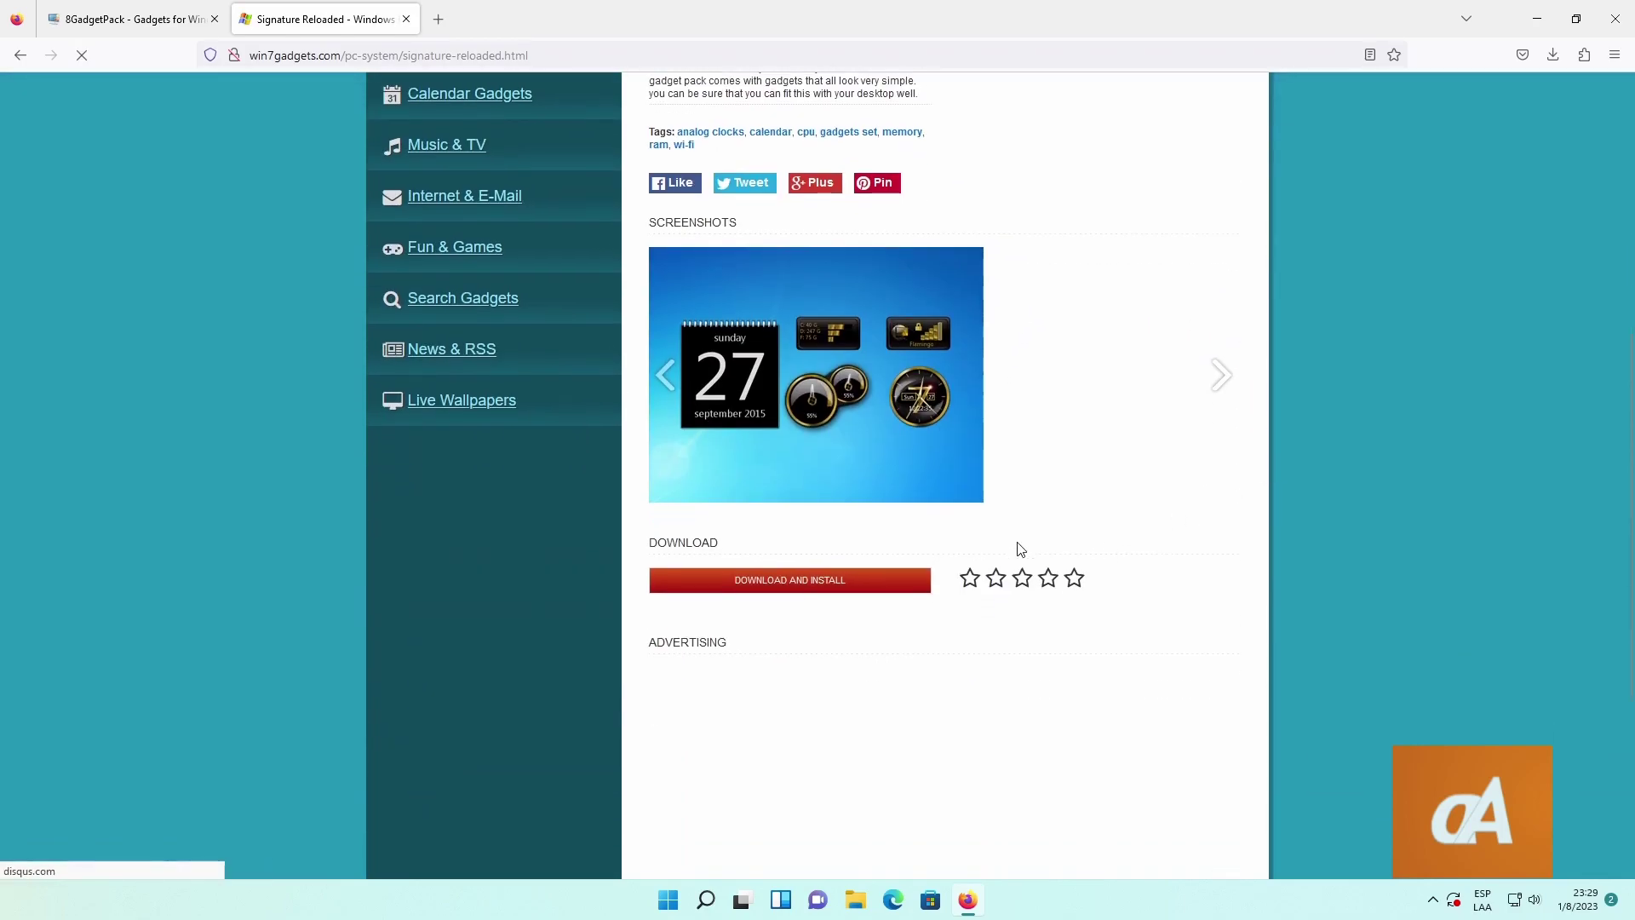
pyautogui.click(783, 584)
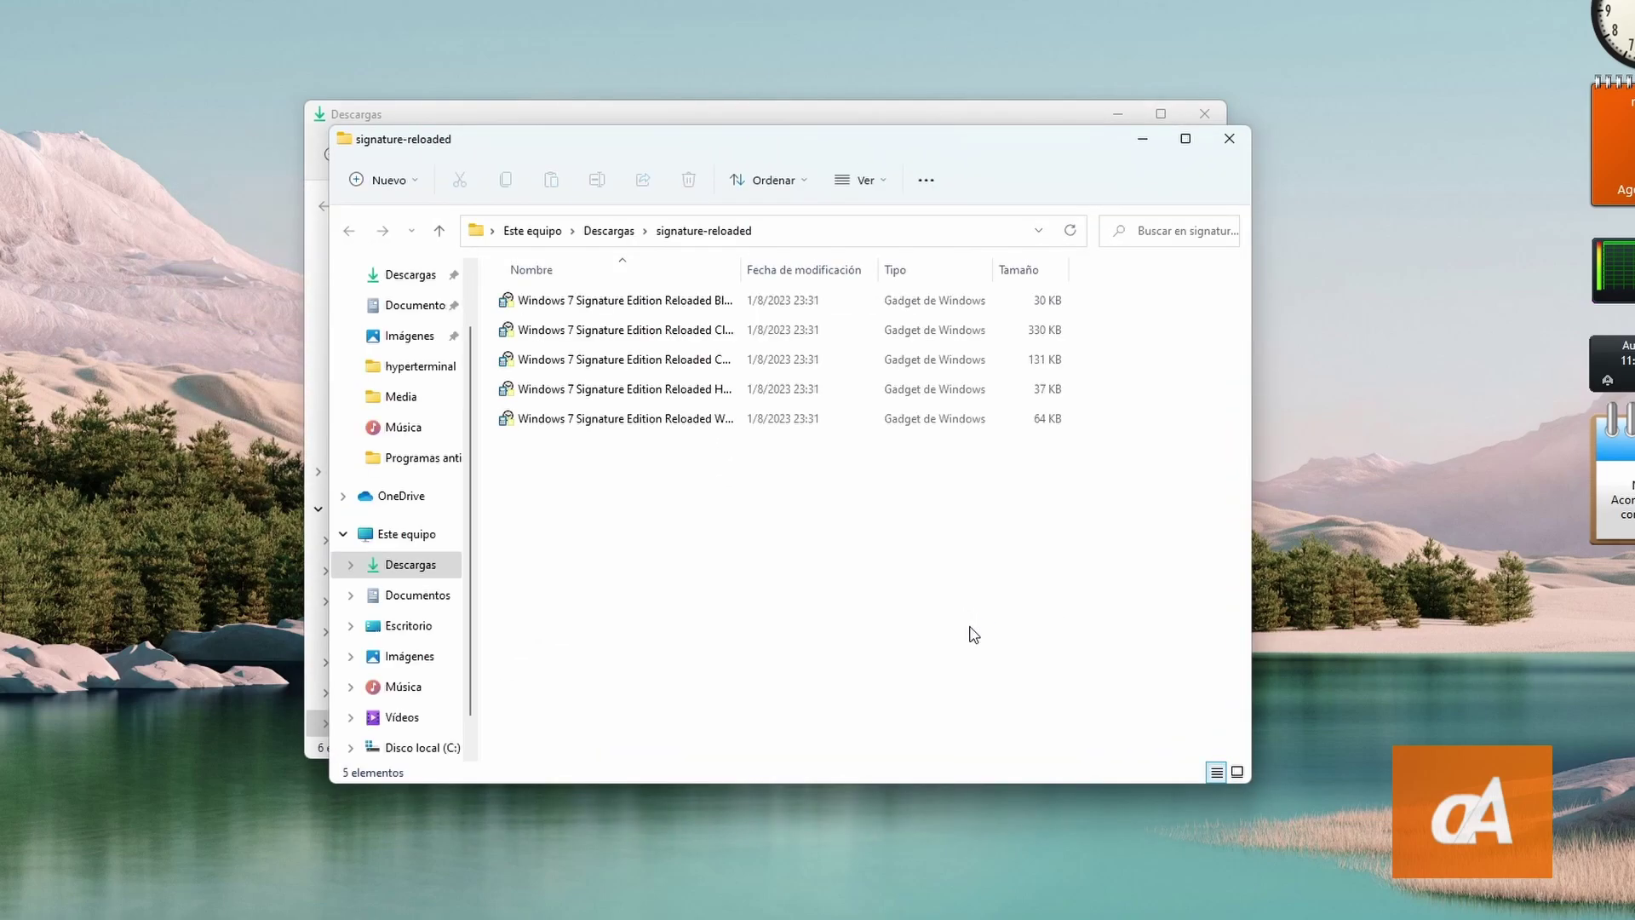
# Step: Install the Windows 7 Signature Edition Reloaded Clock gadget from the signature-reloaded folder, overriding the security warnings, and close both folder windows
pyautogui.moveTo(741, 266); pyautogui.dragTo(868, 264)
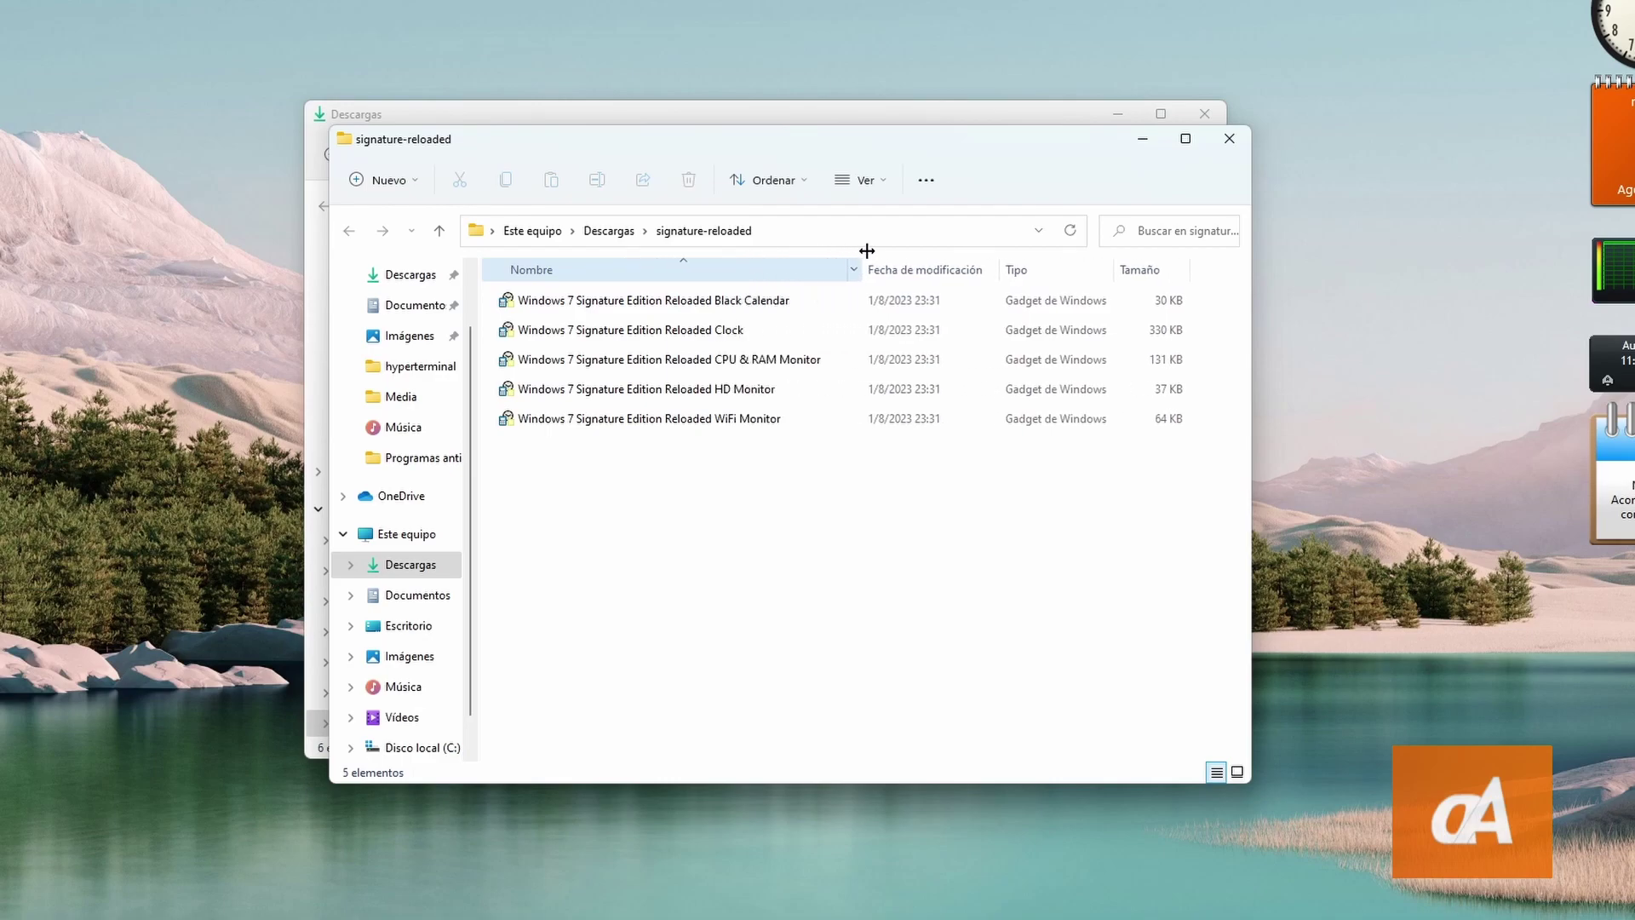
pyautogui.doubleClick(736, 336)
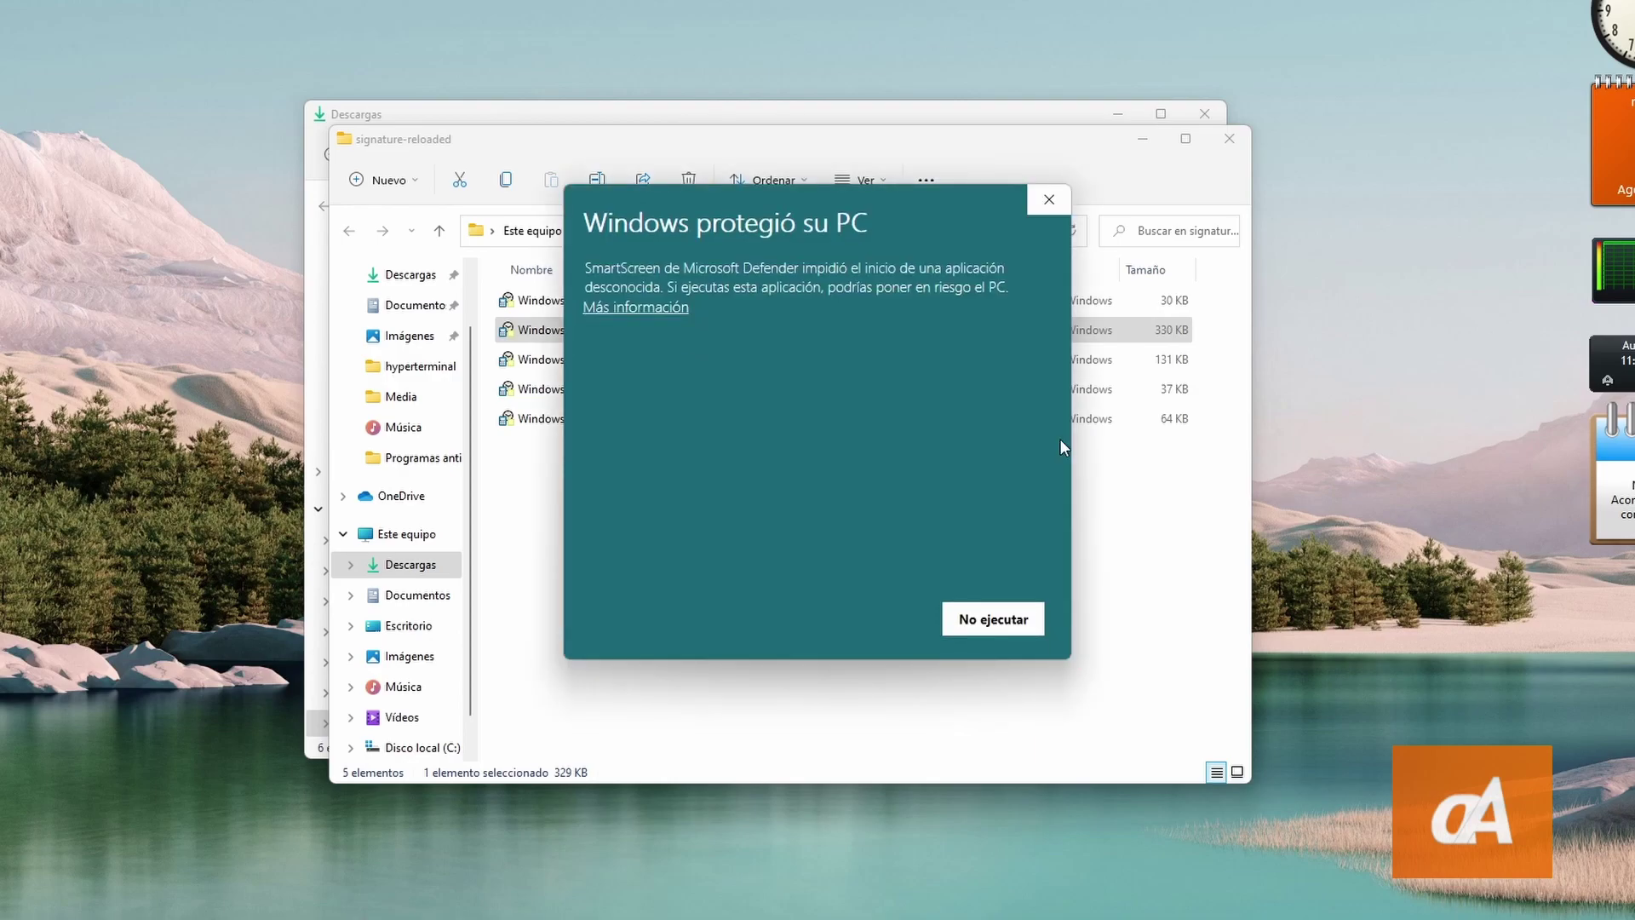
pyautogui.click(671, 308)
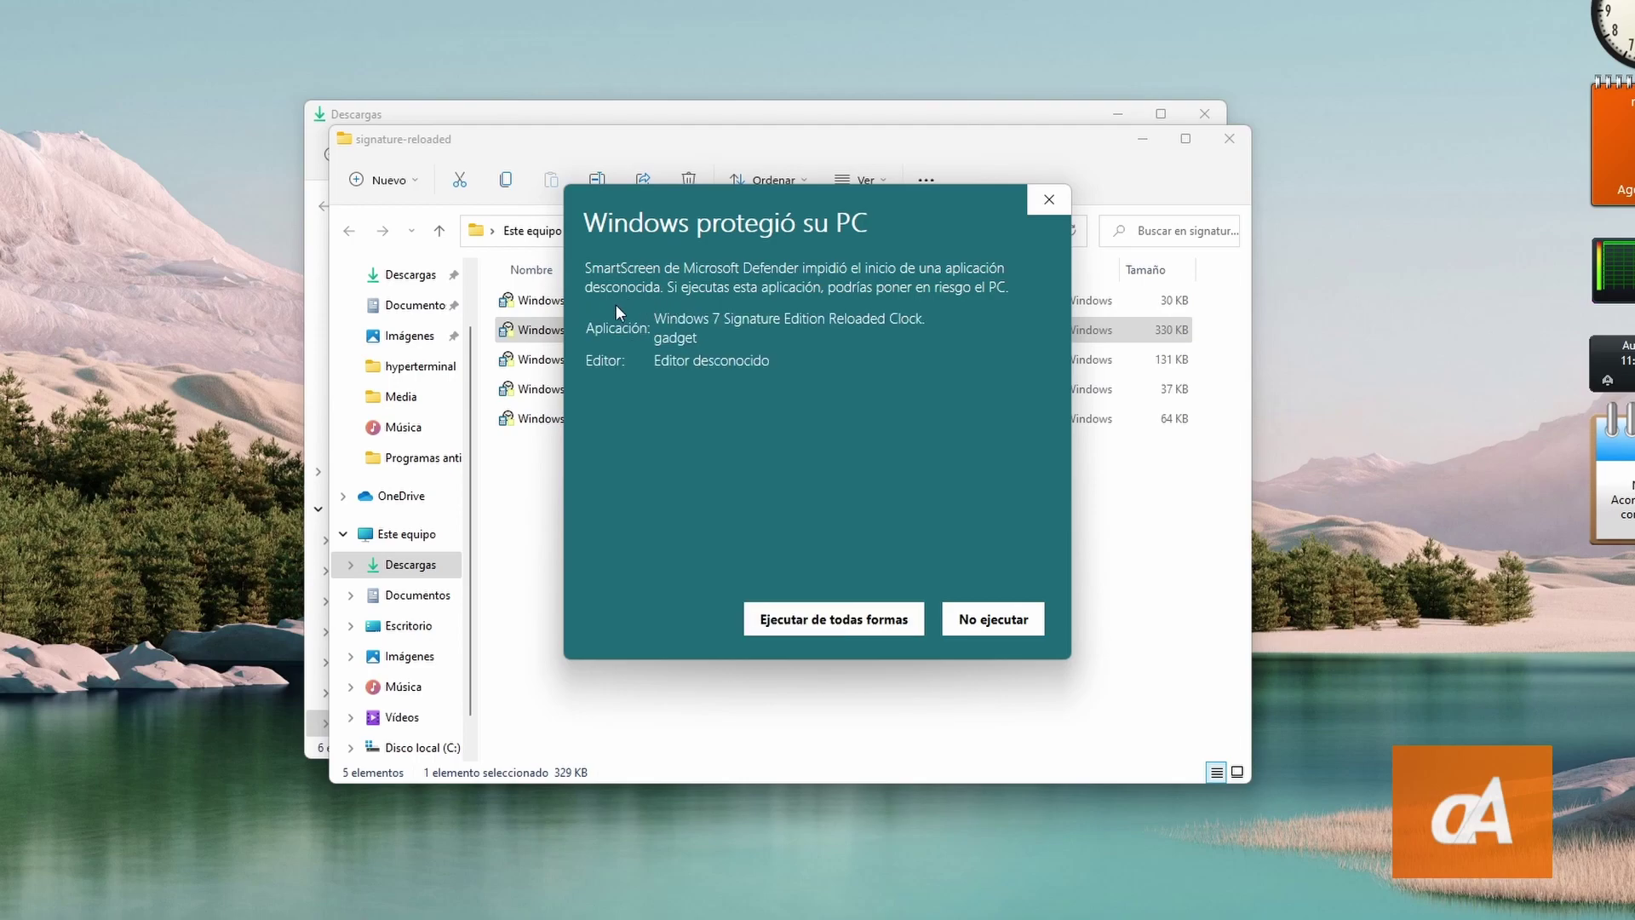
pyautogui.click(832, 635)
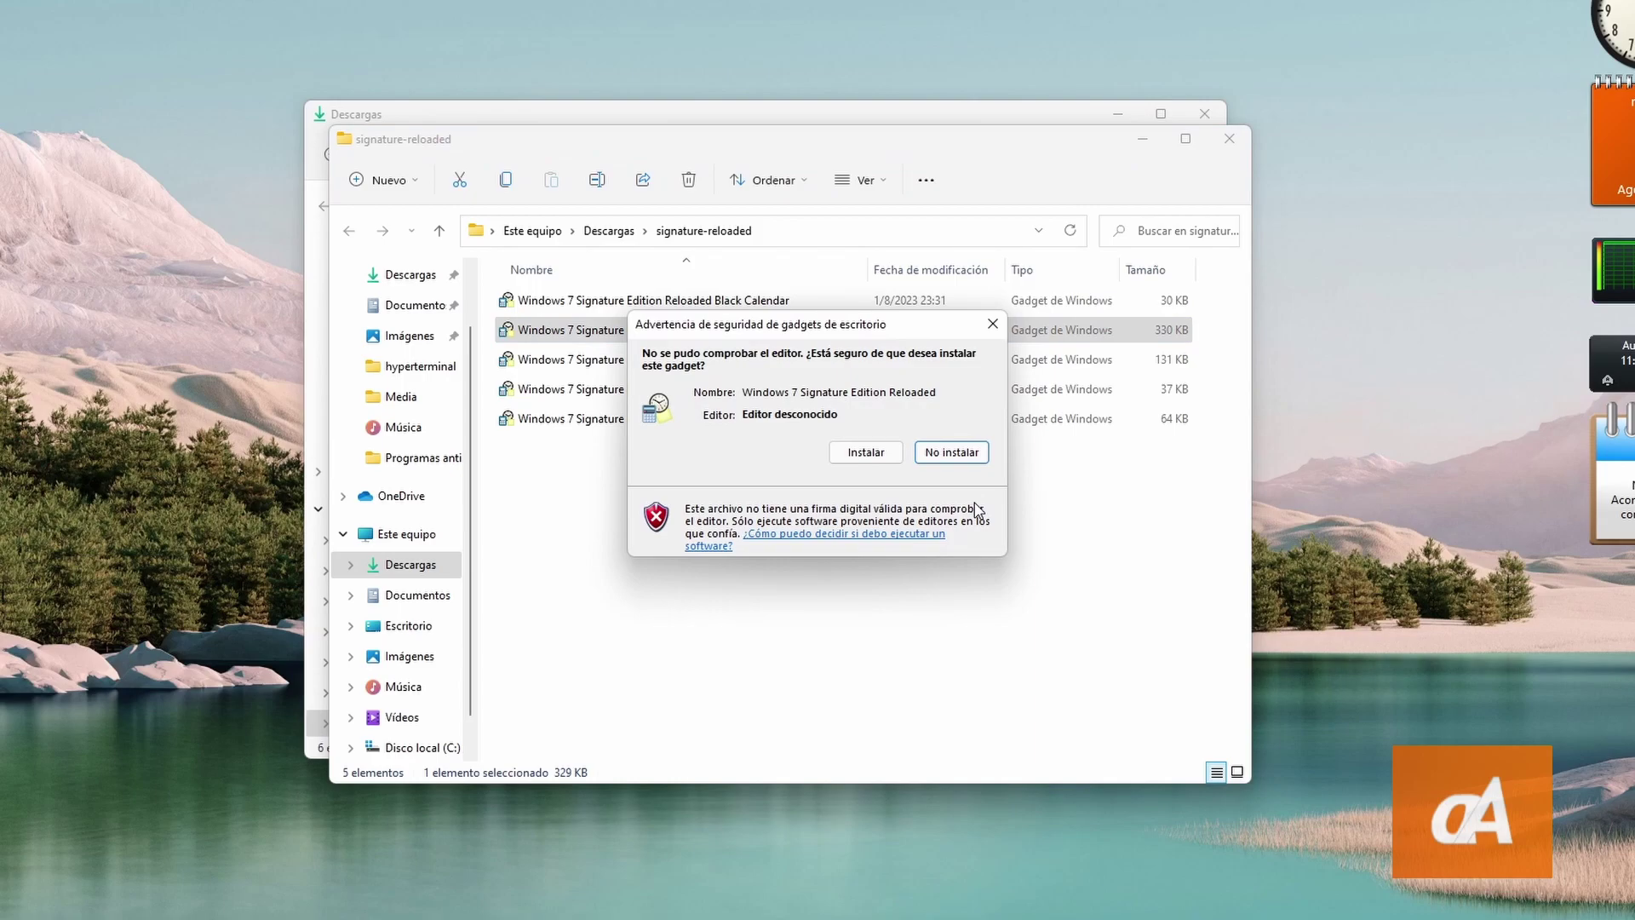
pyautogui.click(865, 464)
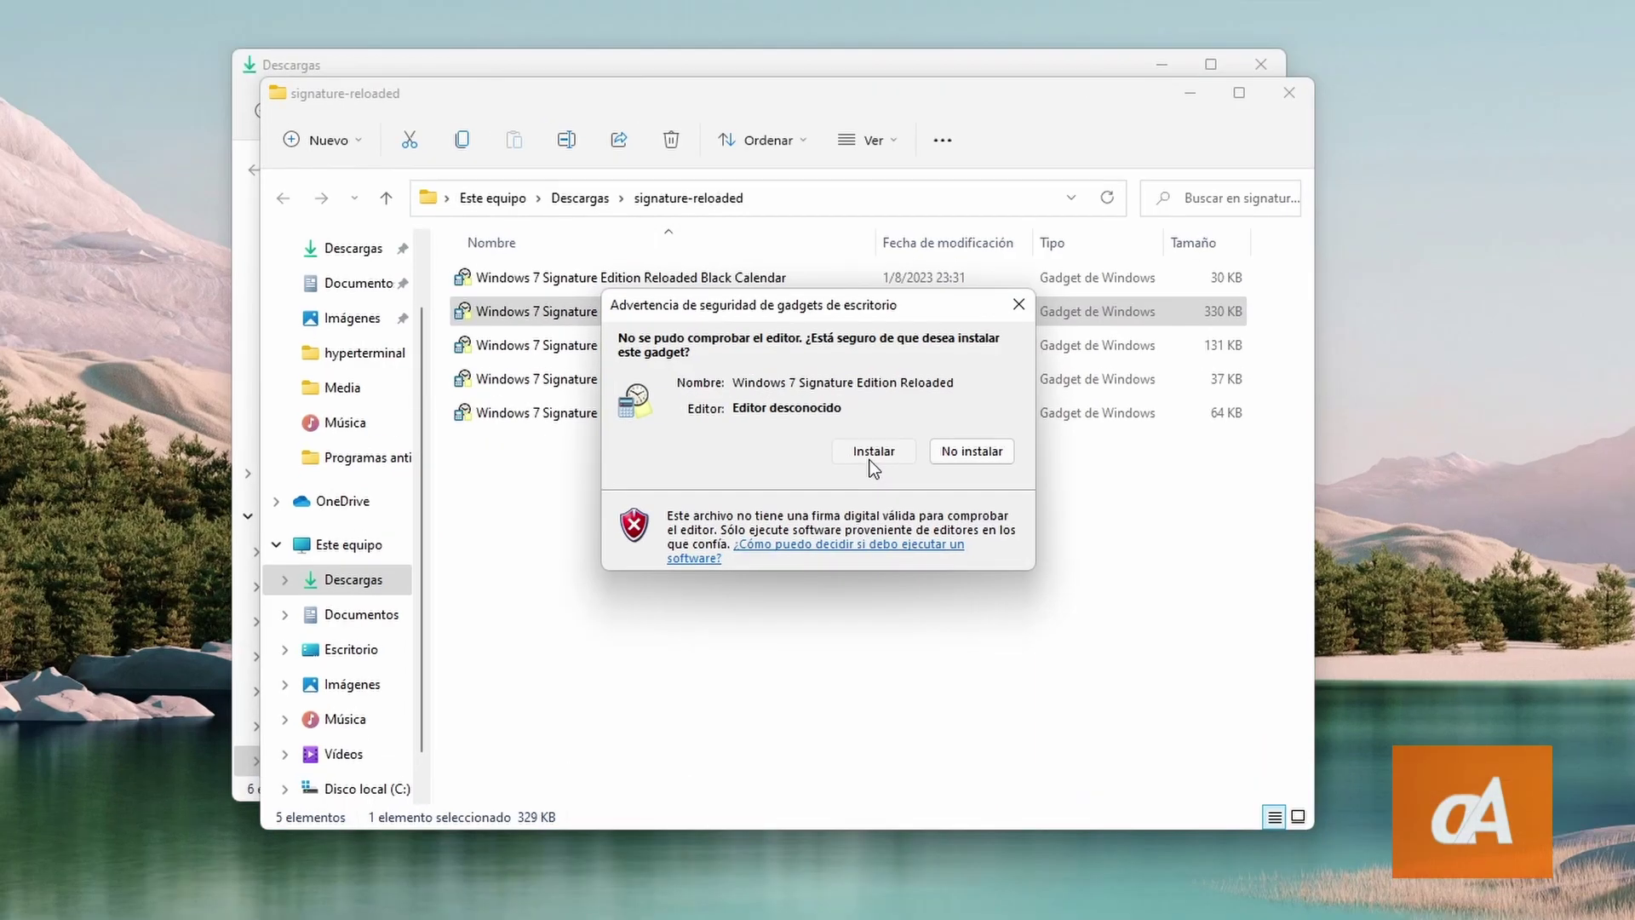
pyautogui.click(866, 456)
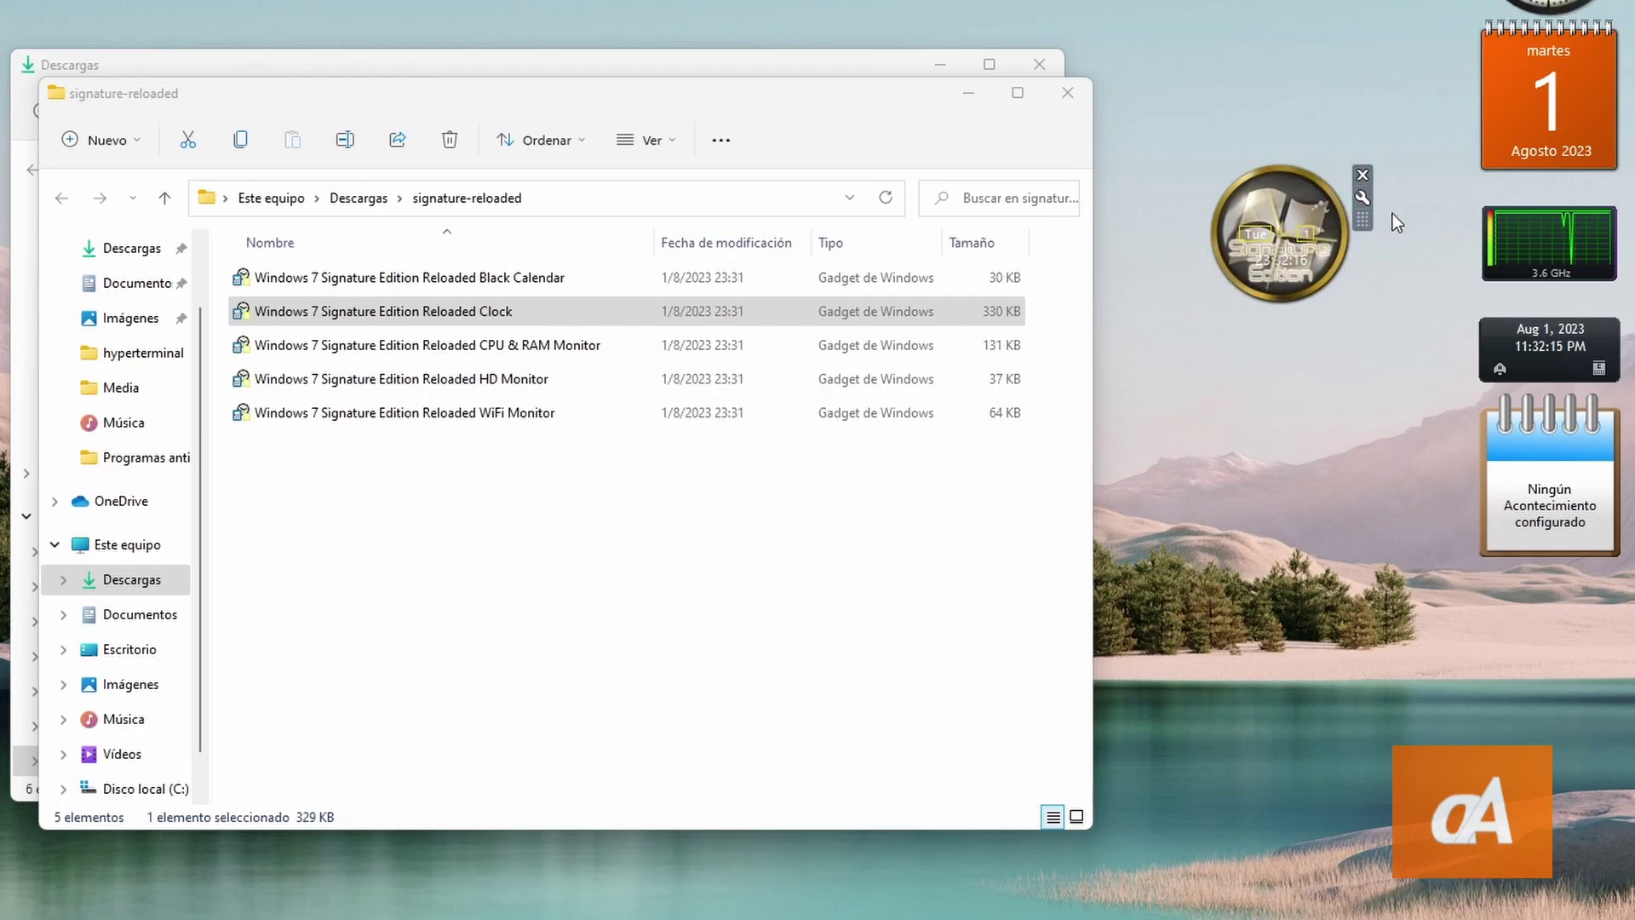
pyautogui.click(1067, 91)
pyautogui.click(1037, 66)
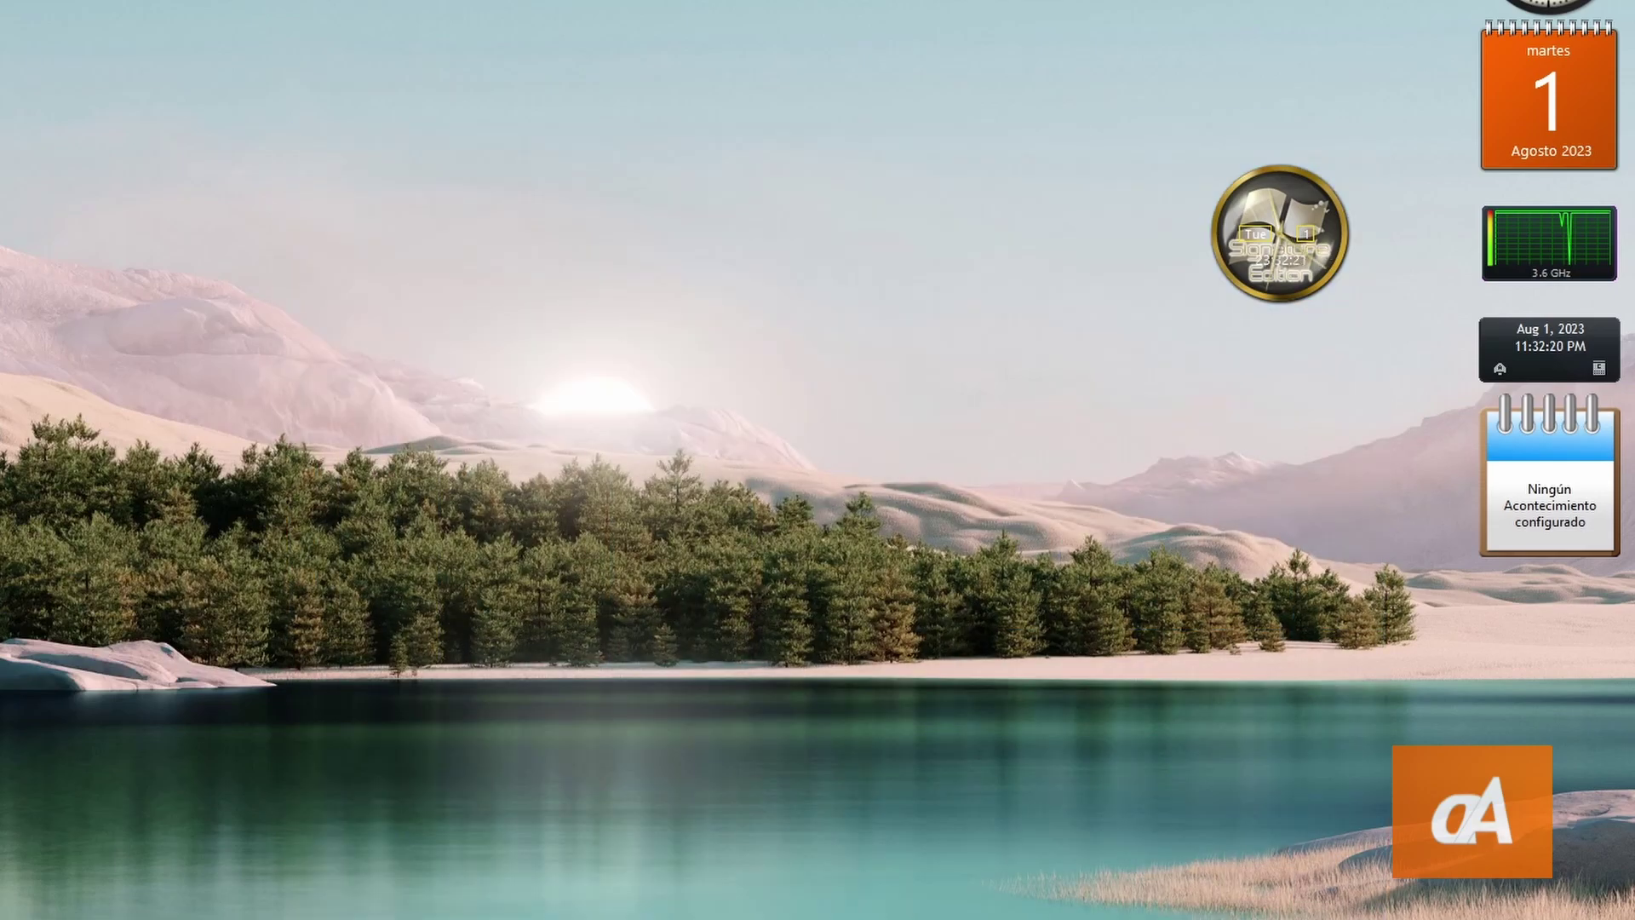